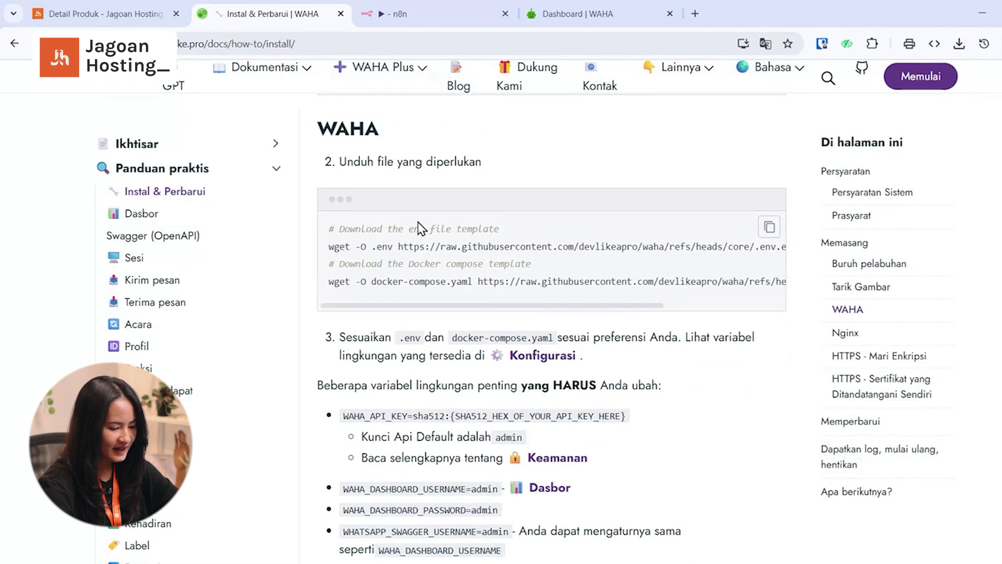
- Copy the wget commands that download the .env and docker-compose.yaml templates
click(769, 228)
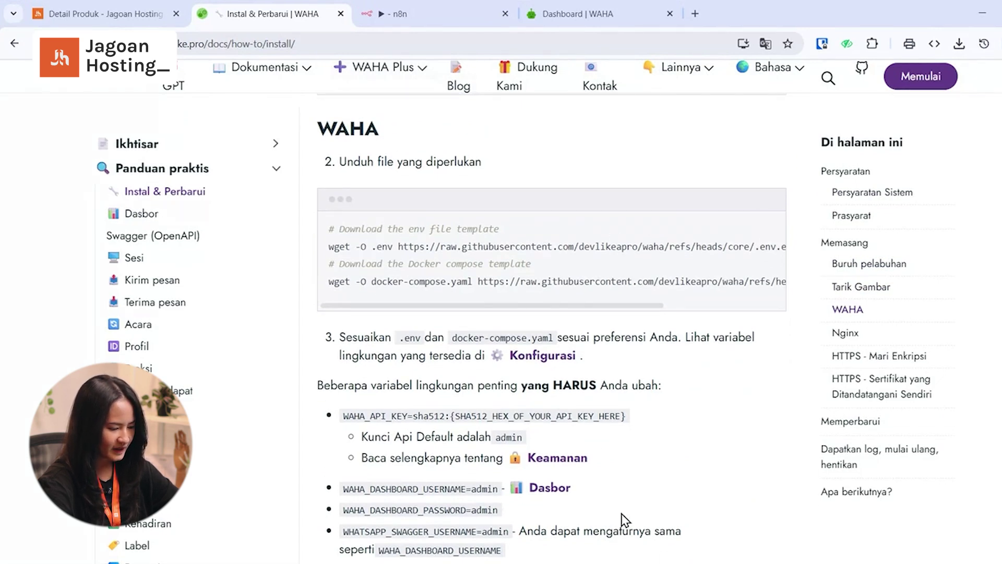
- In the server console, download both templates and start the waha container on port 3001
key(alt+Tab)
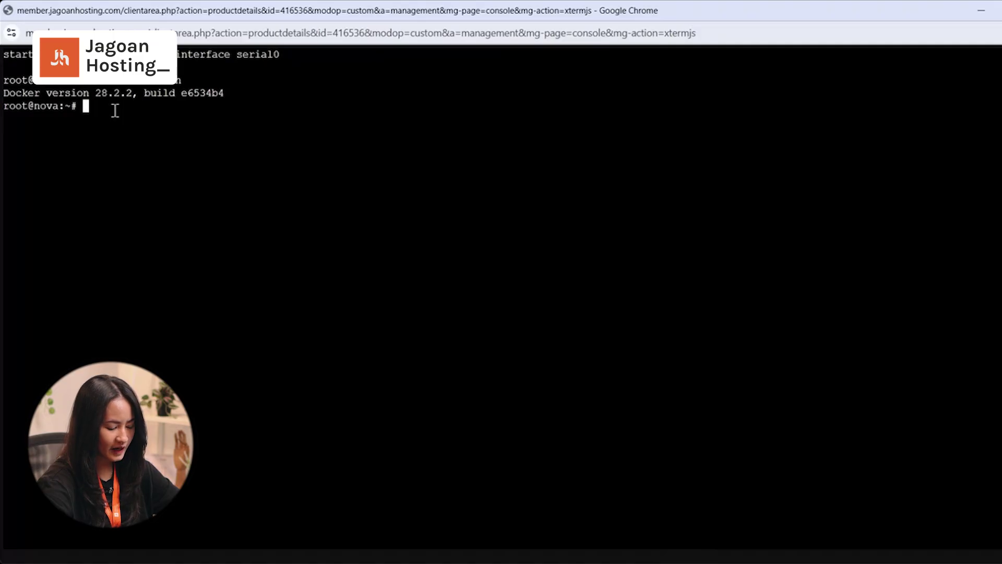
key(ctrl+v)
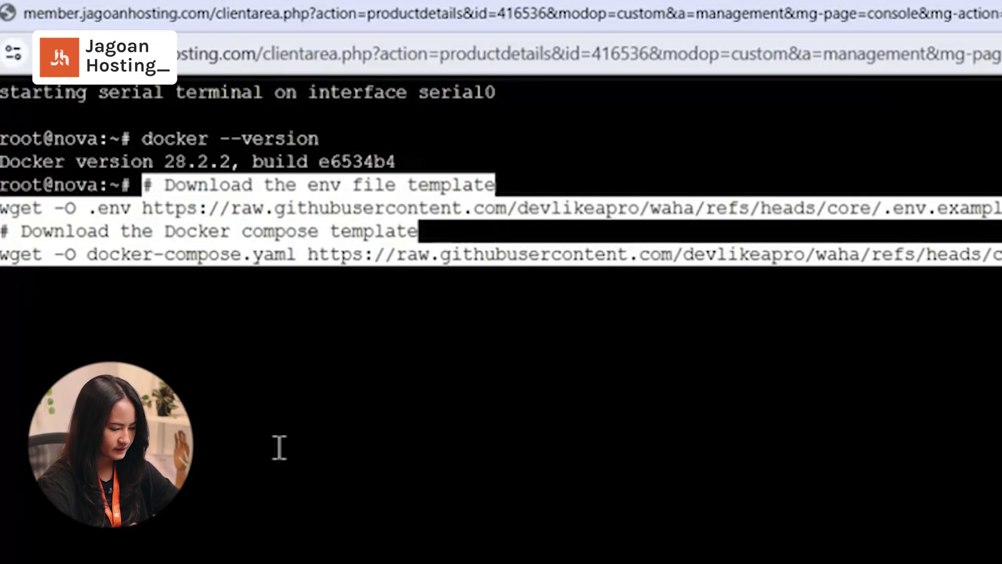
key(Return)
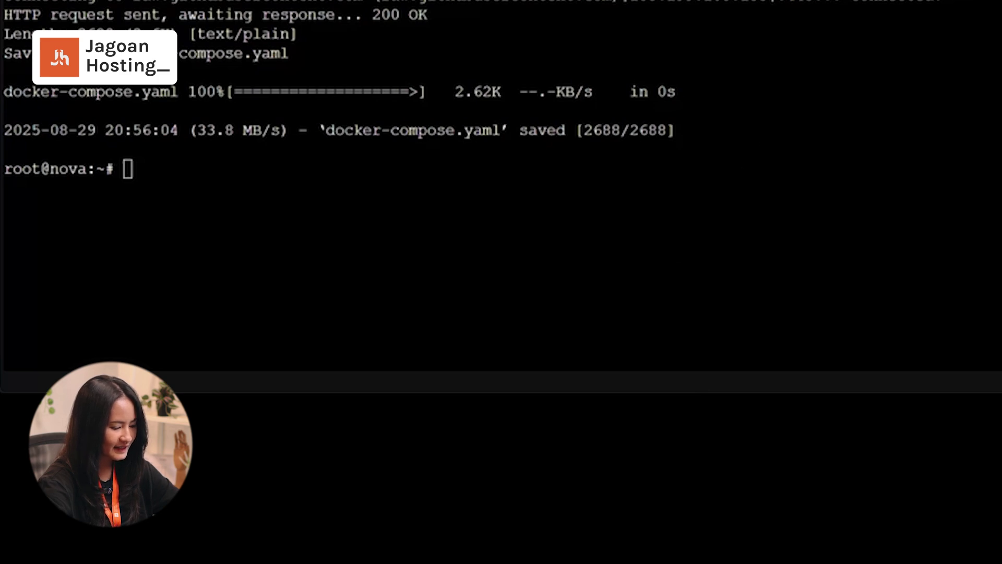
key(ctrl+shift+v)
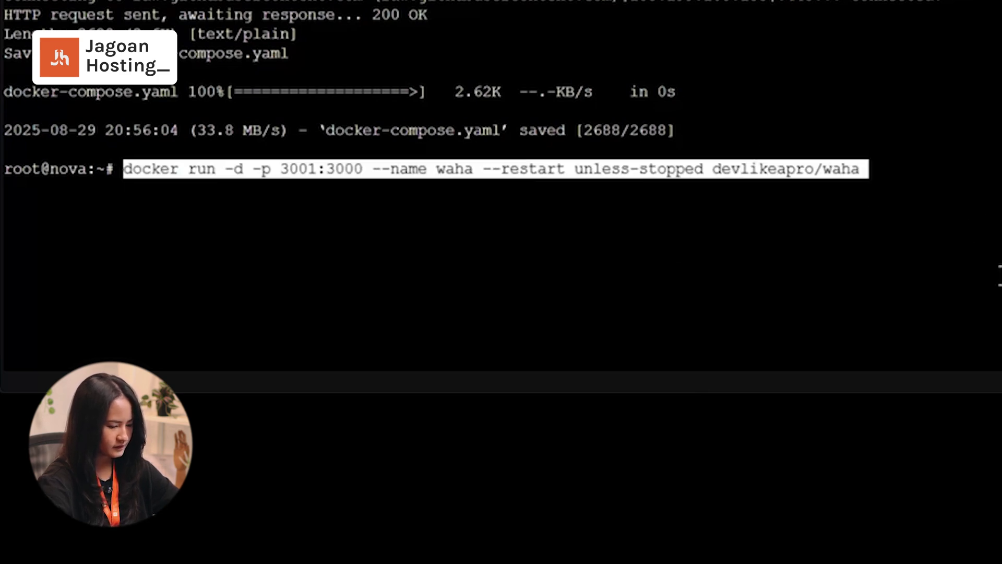
key(Return)
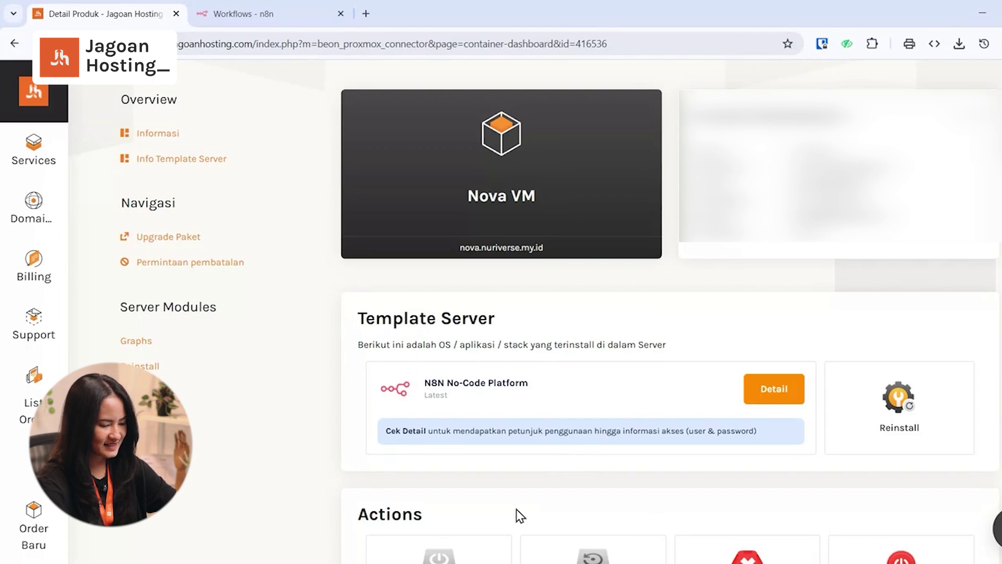
- Open WAHA at the server IP 154.19.37.40:3001 in a new tab and go to its Dashboard
click(756, 396)
drag(494, 339, 541, 342)
key(ctrl+c)
click(366, 13)
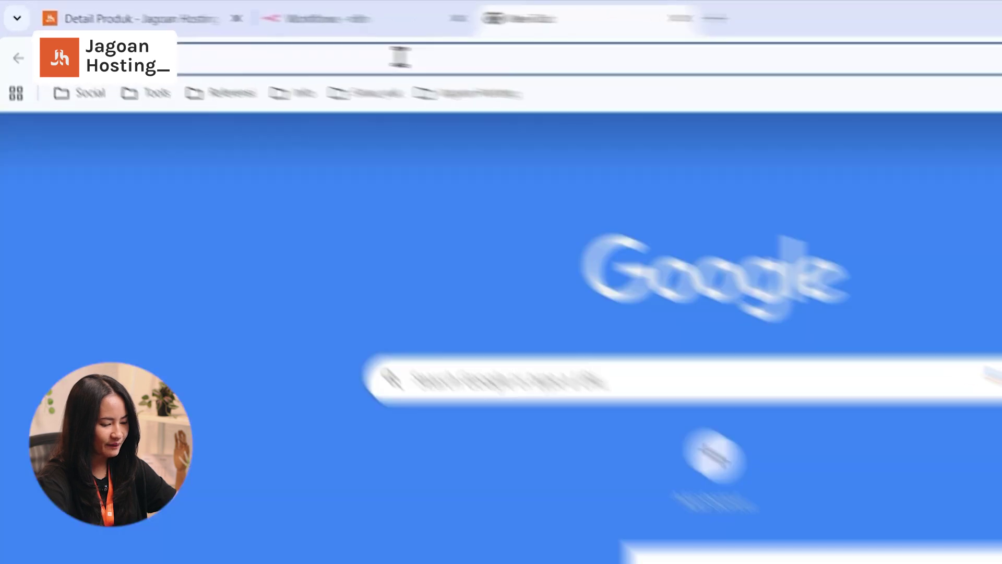
key(ctrl+v)
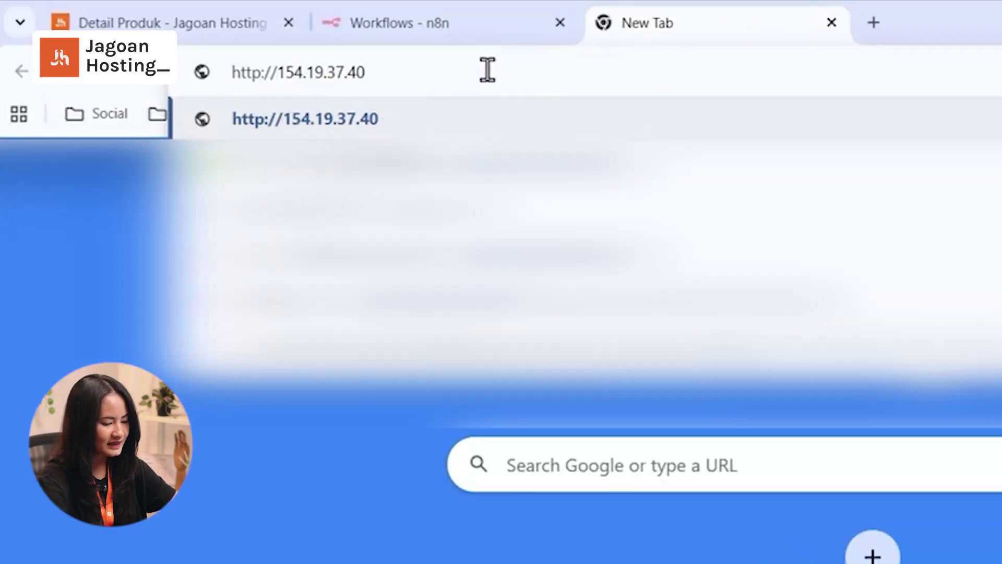
text(:3001)
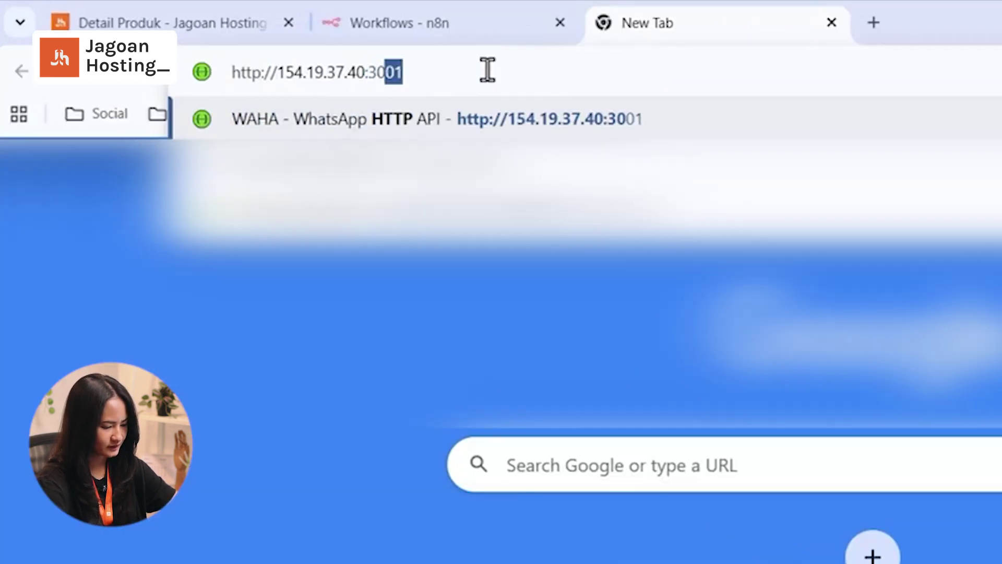
key(Return)
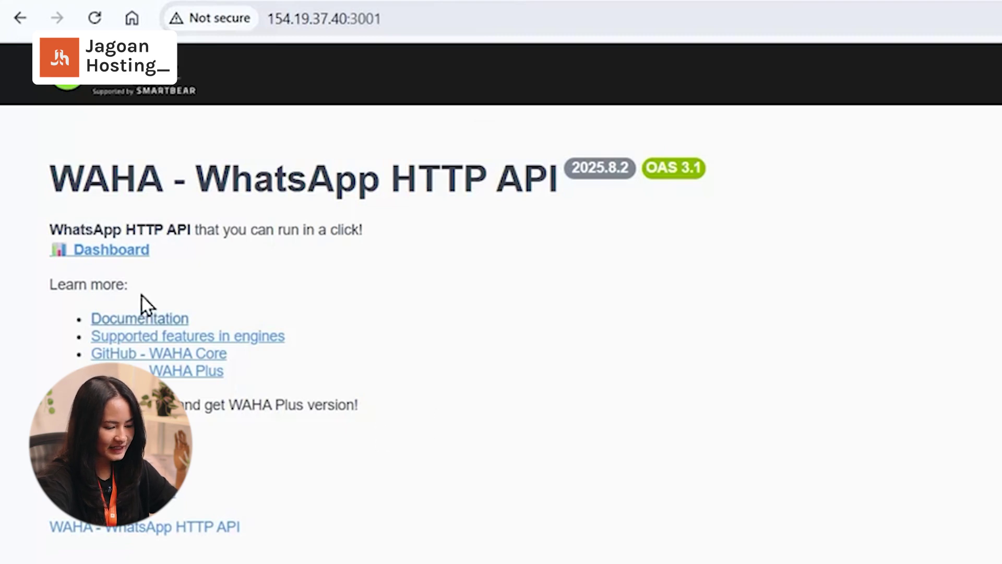
click(141, 259)
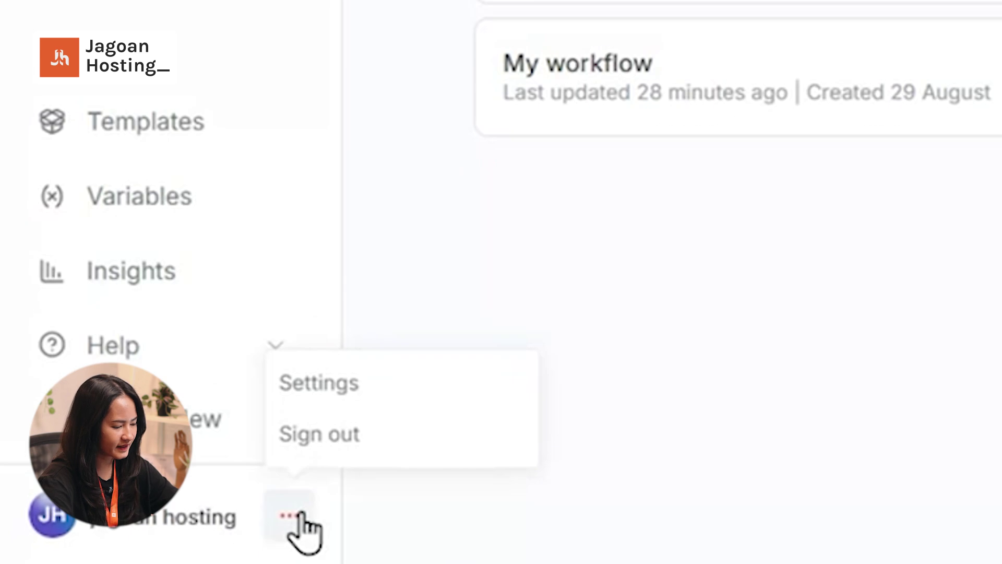
click(351, 402)
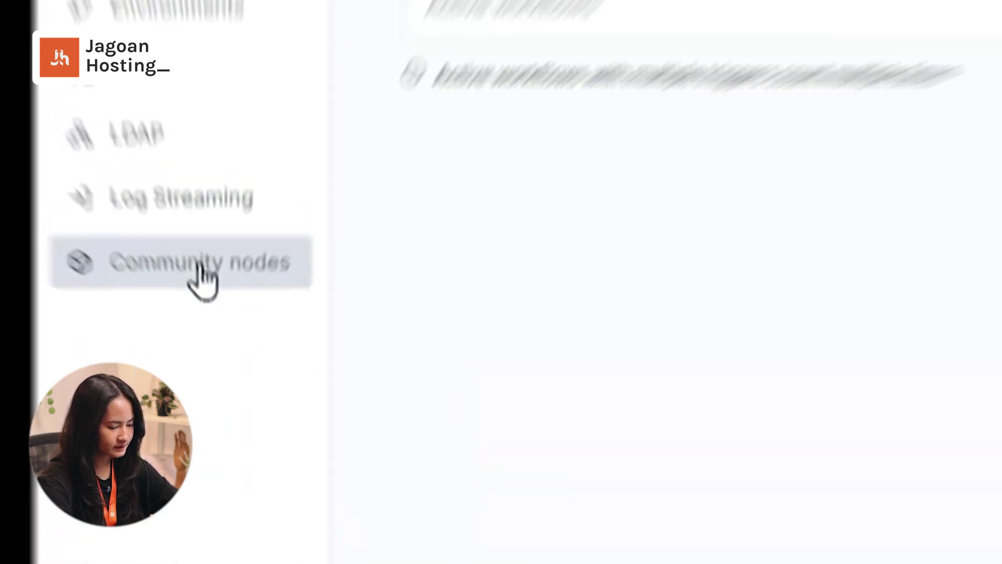
click(193, 264)
click(565, 300)
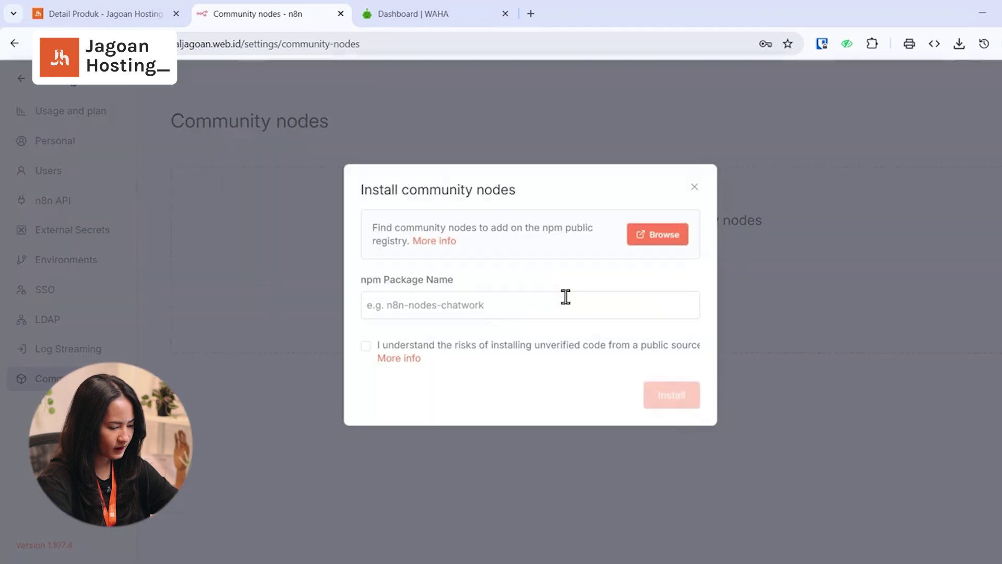
click(650, 246)
drag(385, 140, 127, 136)
text(waha)
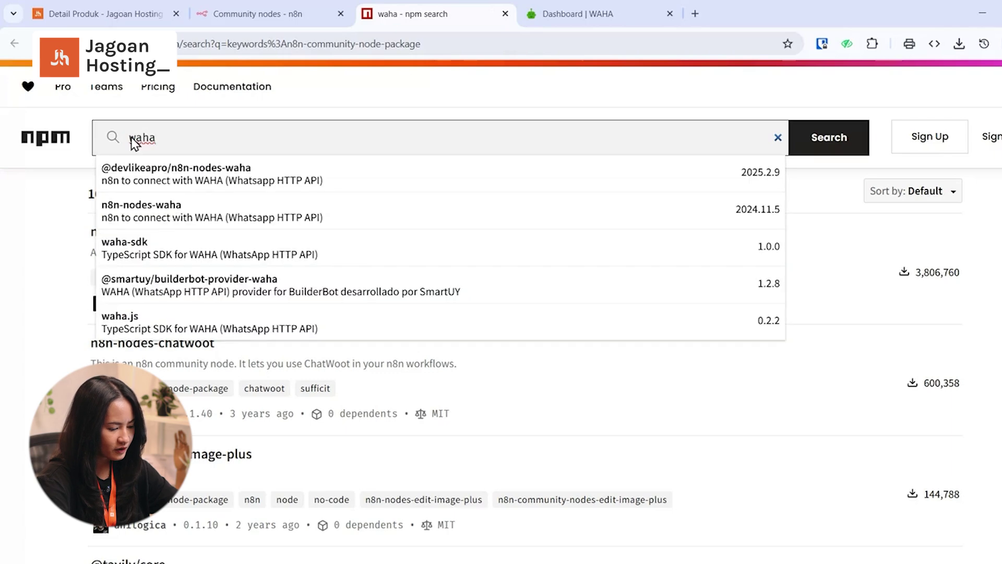
drag(257, 168, 113, 176)
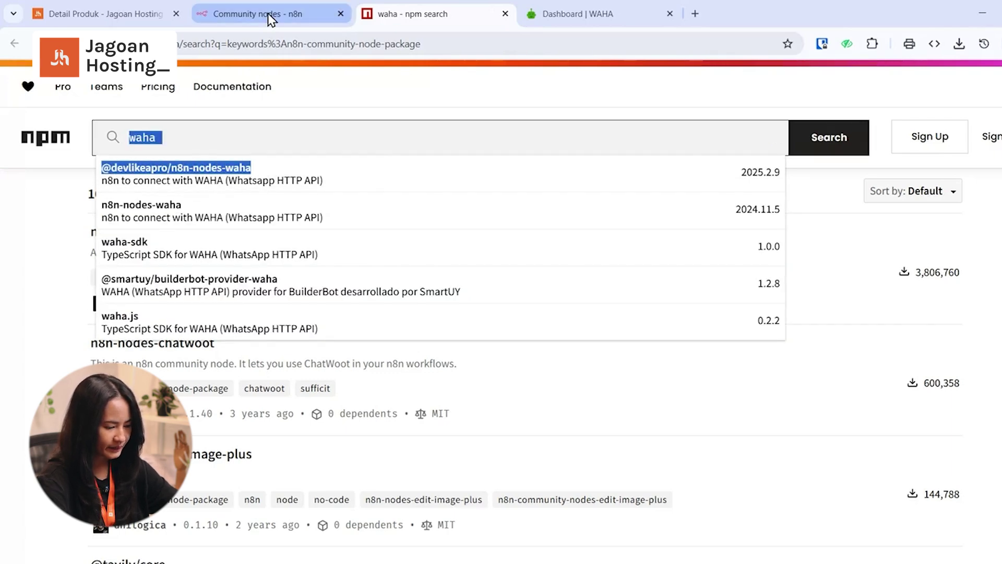
- Paste the package name, accept the unverified-code risk, and install it
click(269, 16)
click(419, 304)
text(@devlikeapro/n8n-nodes-waha)
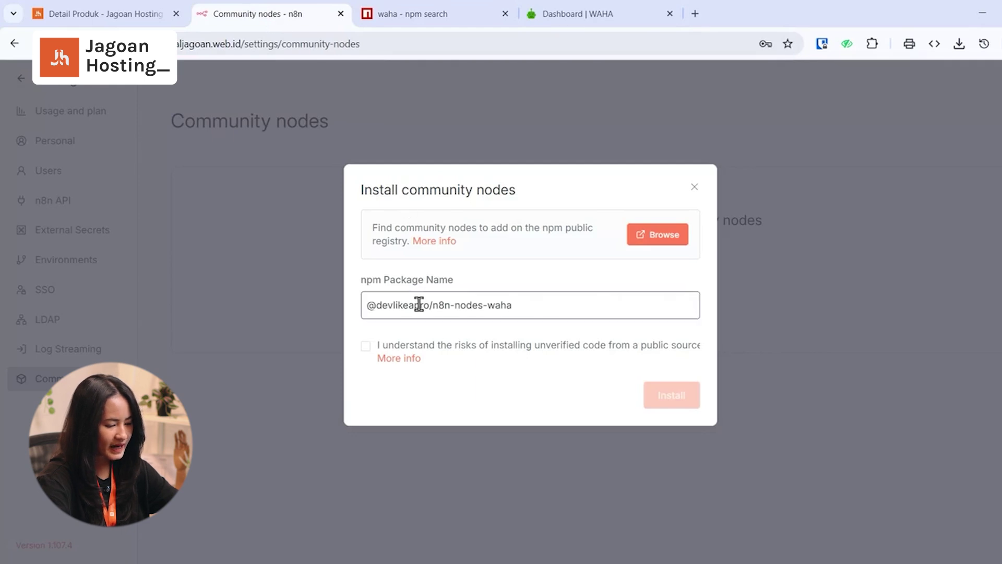
click(366, 346)
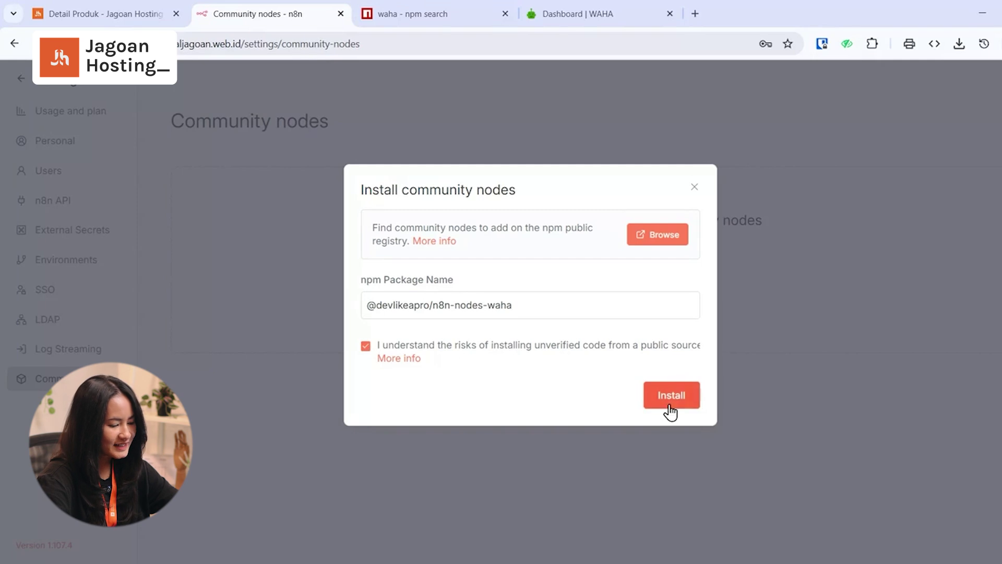
click(680, 406)
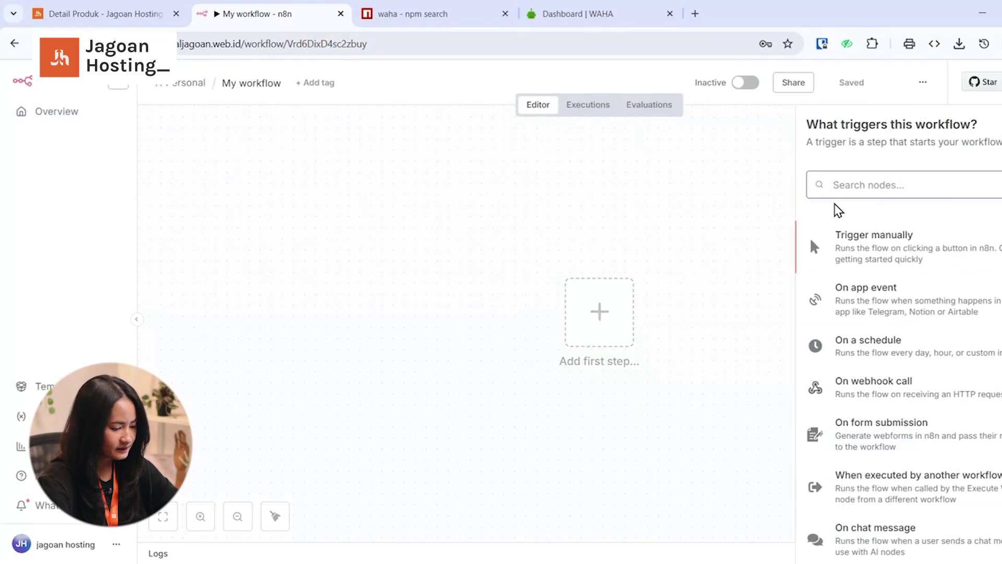
- Search the trigger list for 'waha'
text(waha)
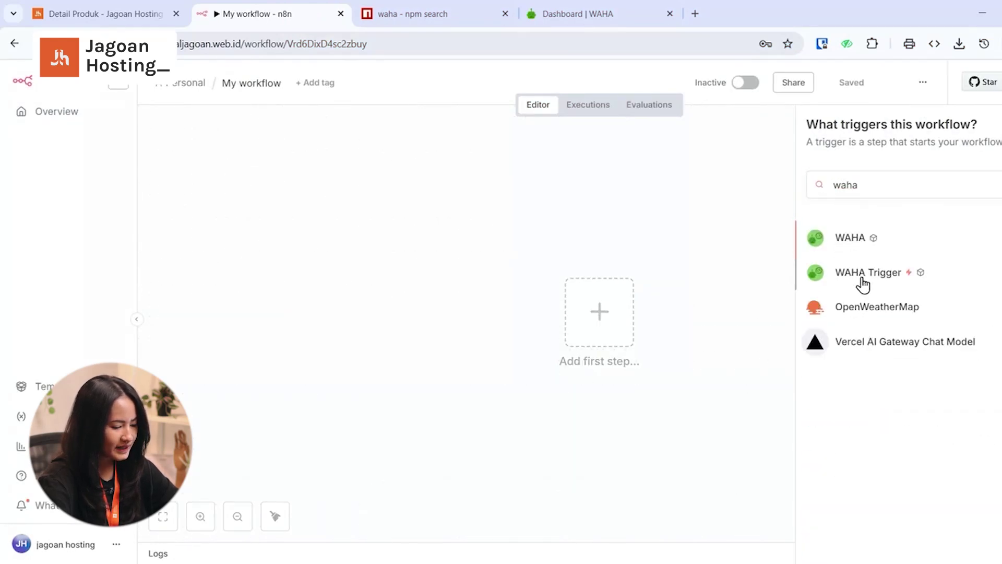
- Add a WAHA Trigger node and copy its test webhook URL
click(863, 284)
click(859, 308)
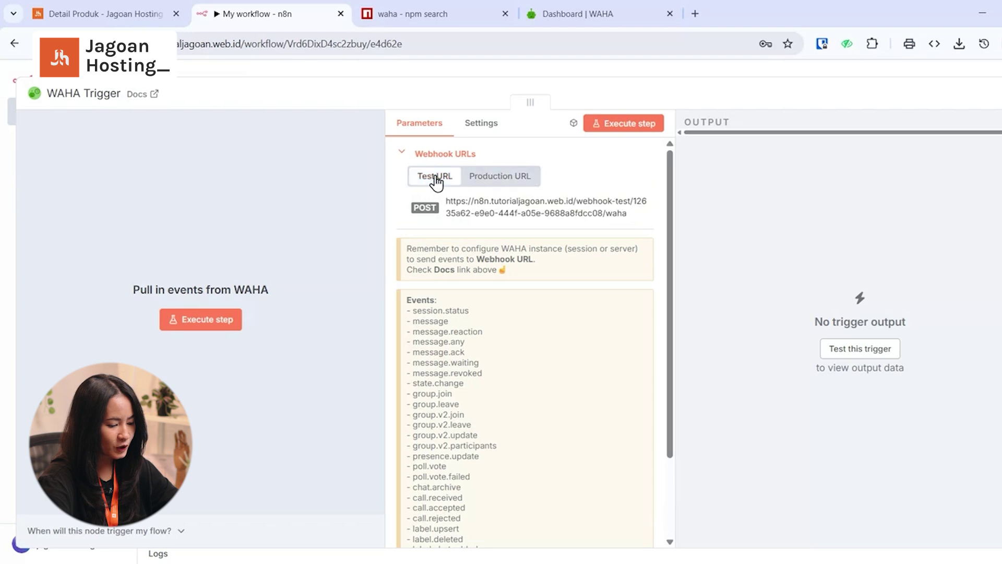
click(476, 213)
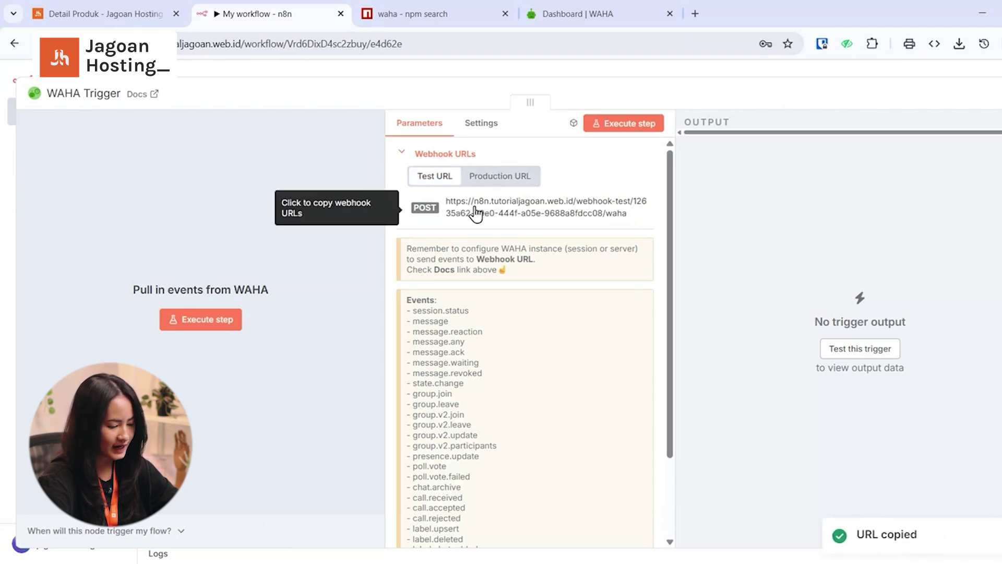
click(551, 21)
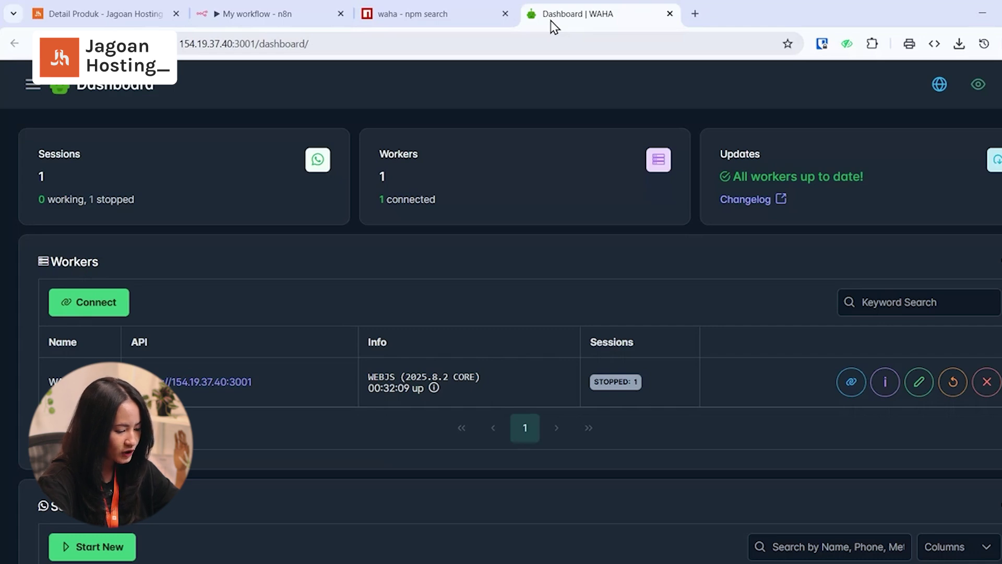
- In the default session's config, set the webhook to the n8n test URL without session.status events
scroll(574, 362, down, 4)
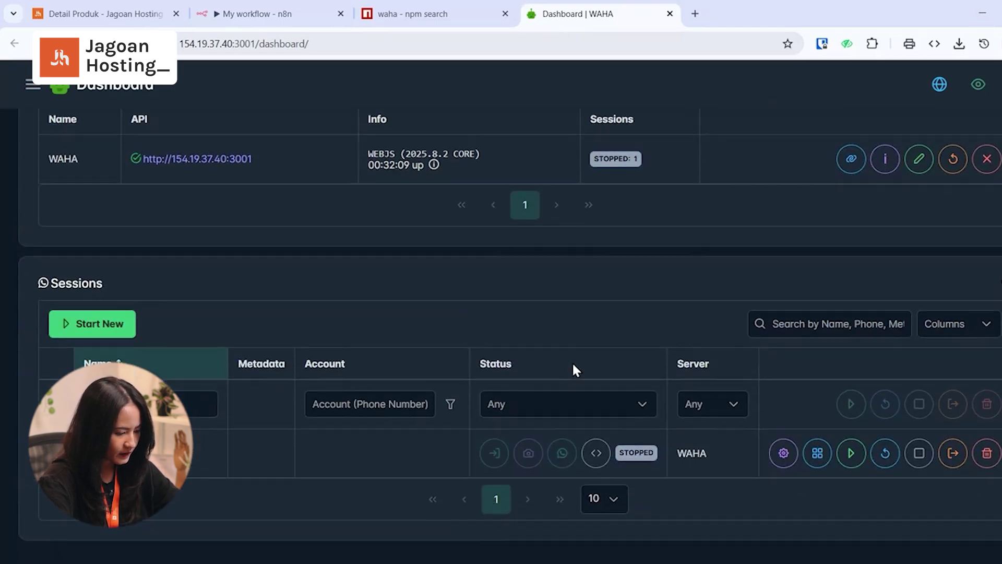
click(784, 452)
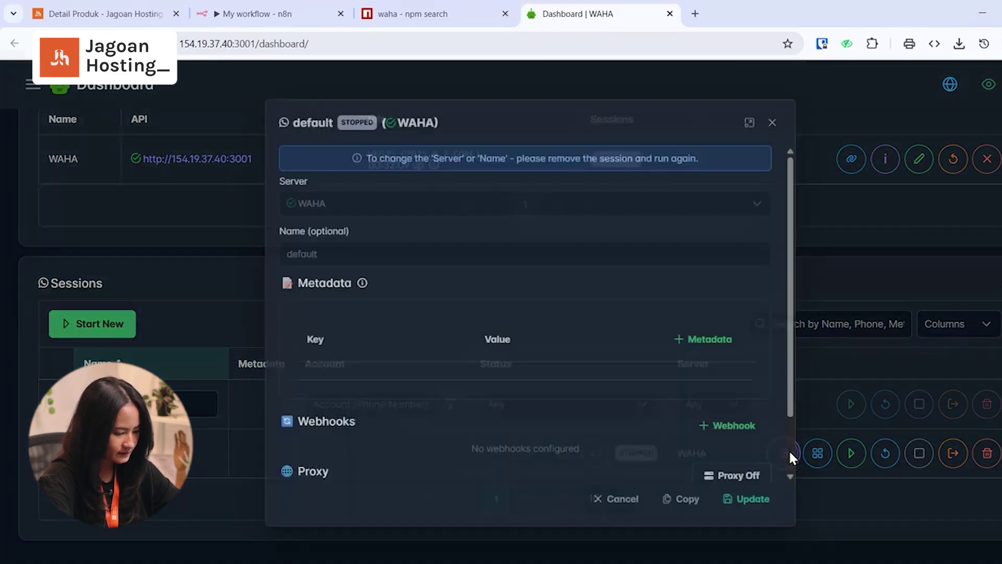
click(741, 444)
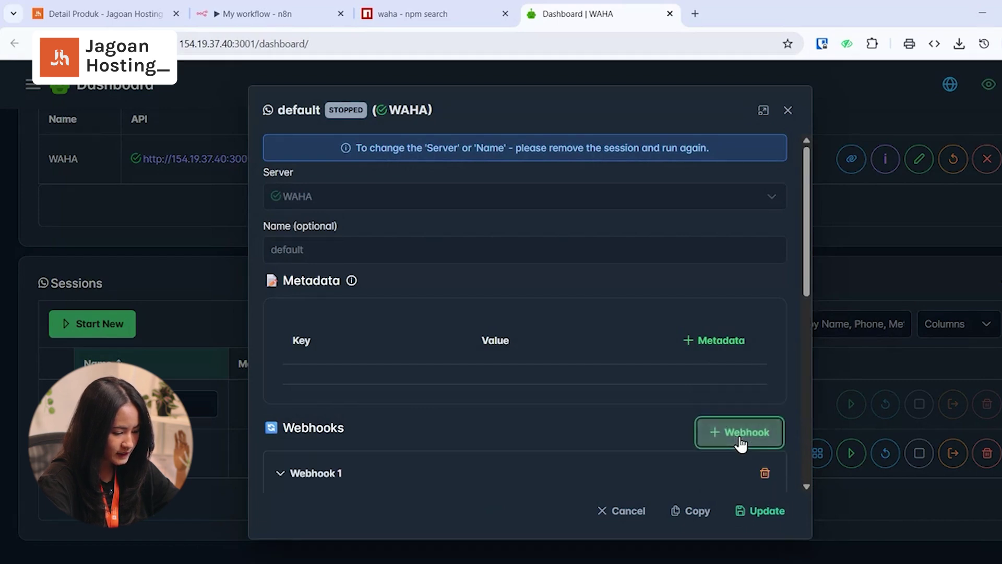
scroll(644, 450, down, 3)
scroll(644, 447, down, 2)
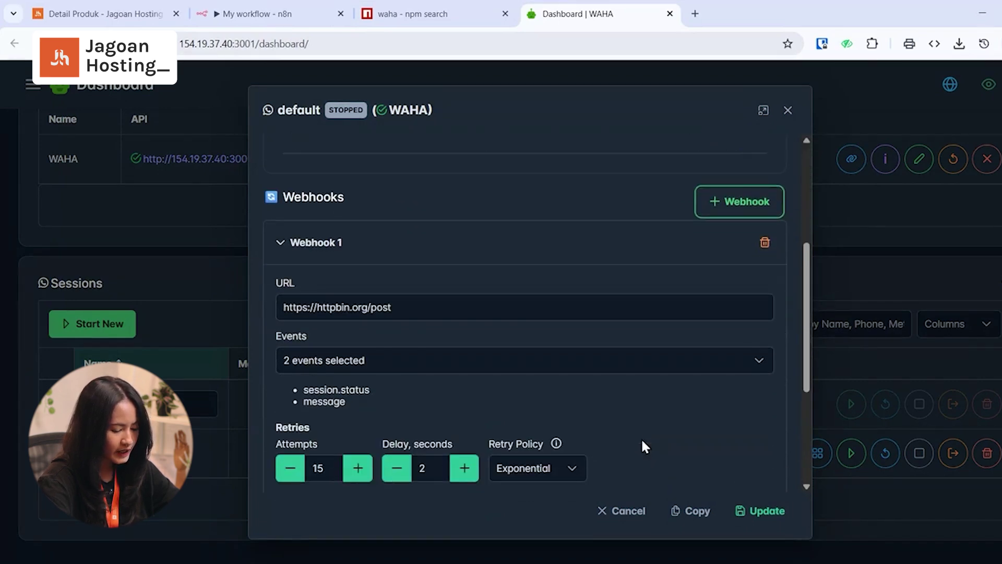
drag(403, 312, 285, 309)
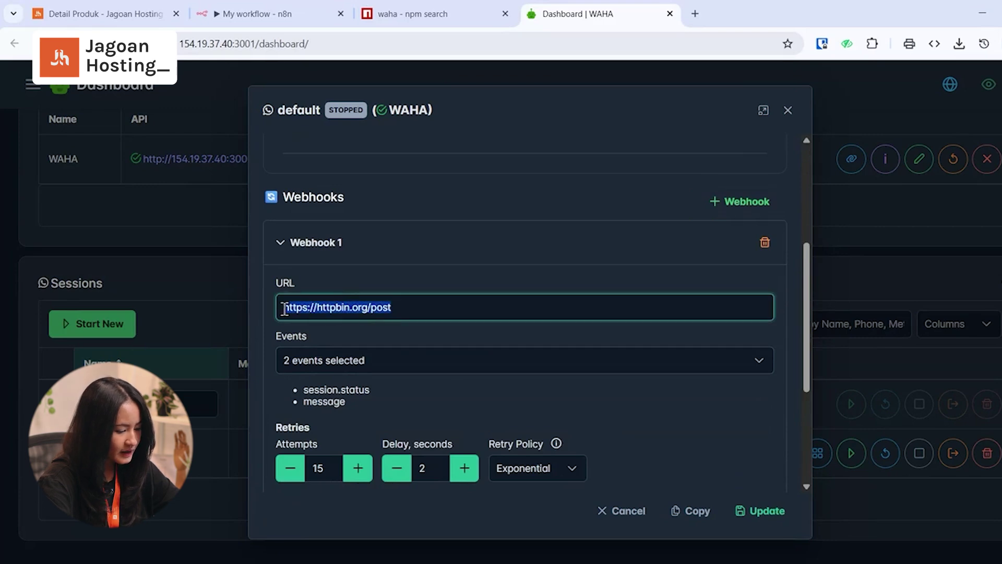
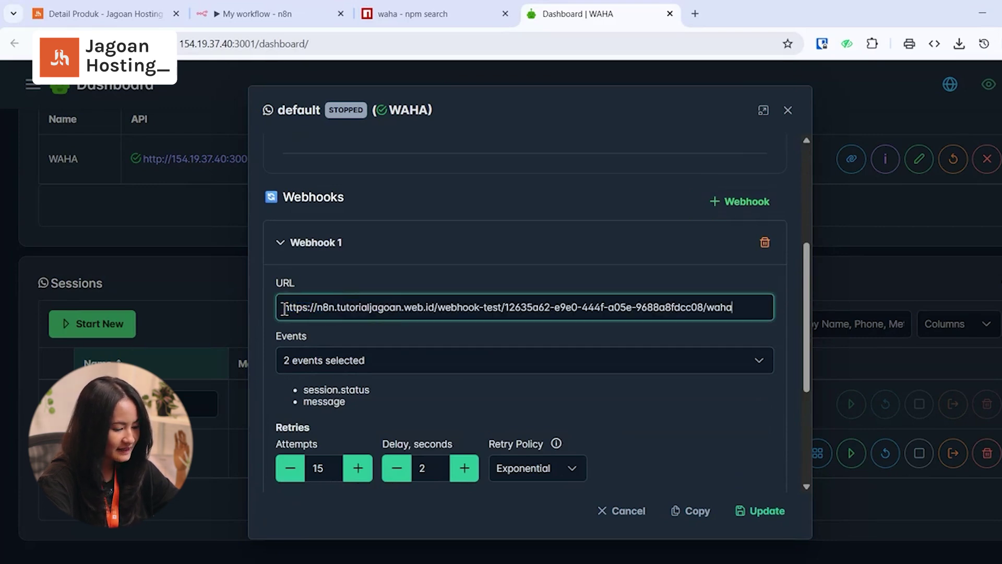
click(328, 360)
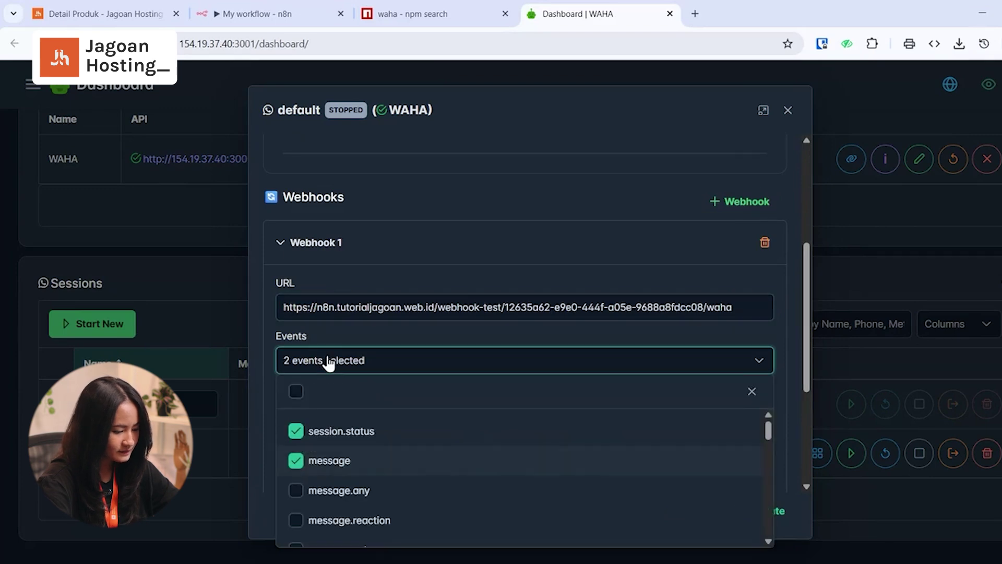
click(296, 432)
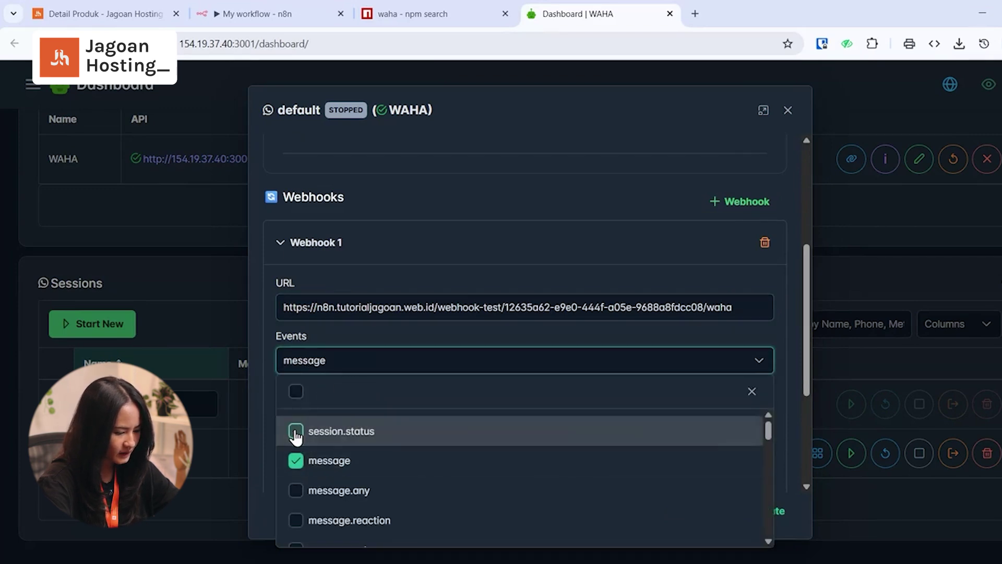
click(266, 331)
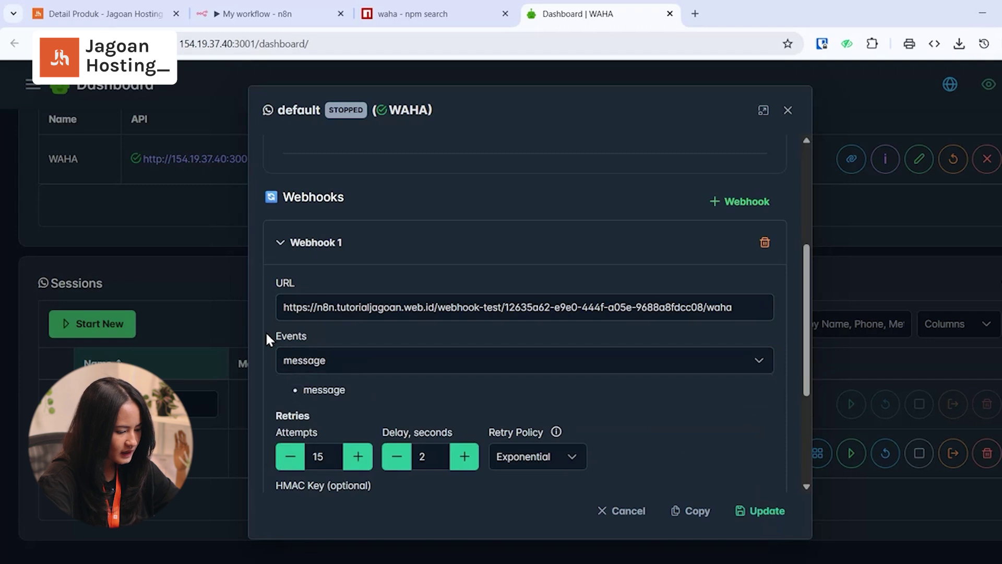
- Add a second webhook and select its default httpbin URL for replacement
click(729, 203)
scroll(600, 329, down, 3)
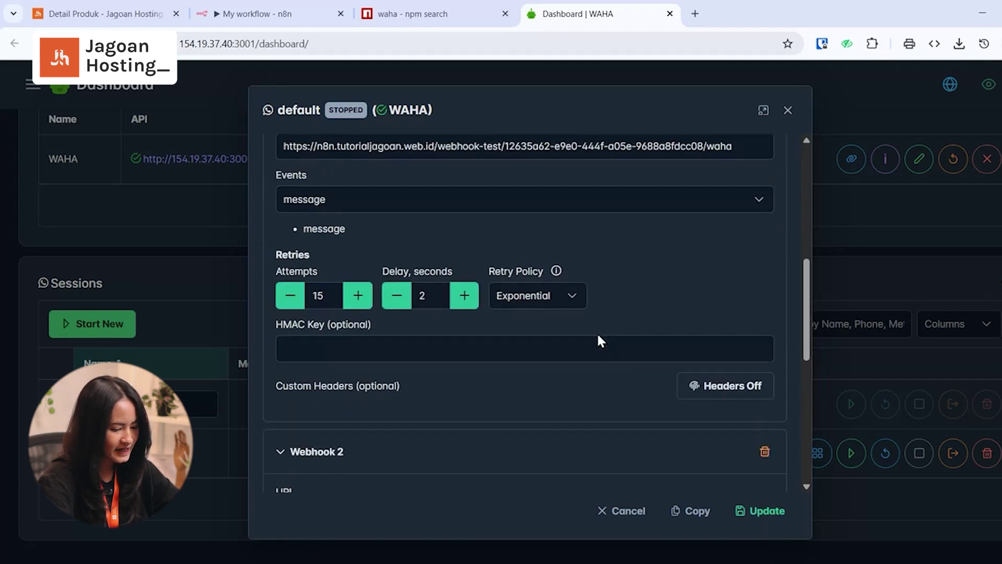
scroll(584, 339, down, 2)
scroll(470, 365, down, 2)
click(407, 310)
drag(408, 309, 278, 309)
- Copy the WAHA Trigger's production webhook URL from n8n
click(289, 2)
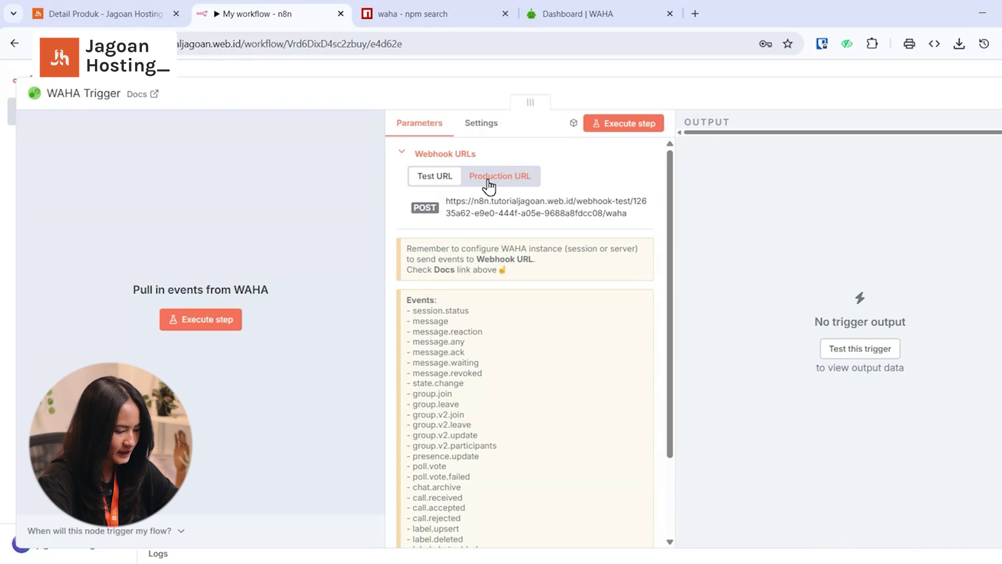
click(489, 180)
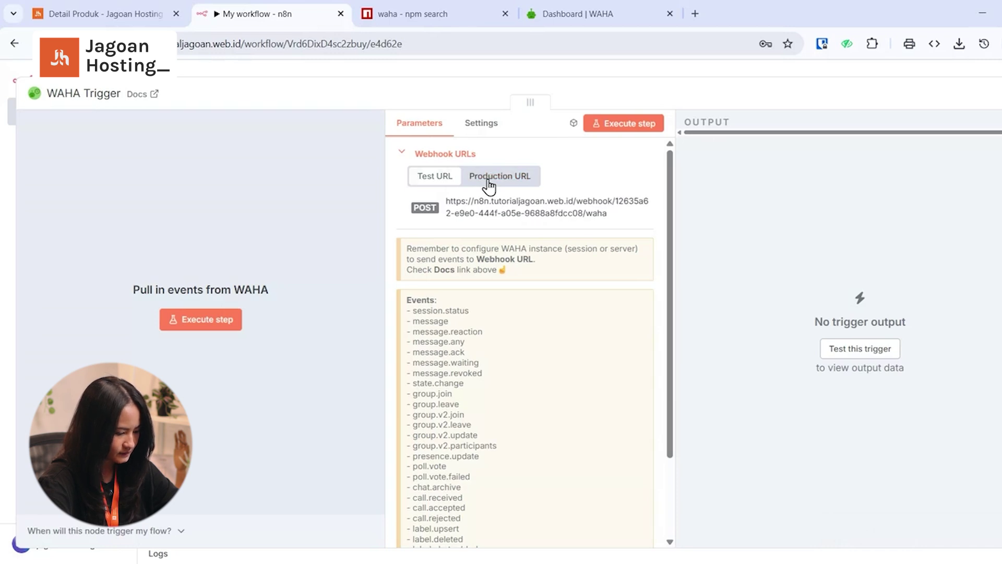
click(492, 213)
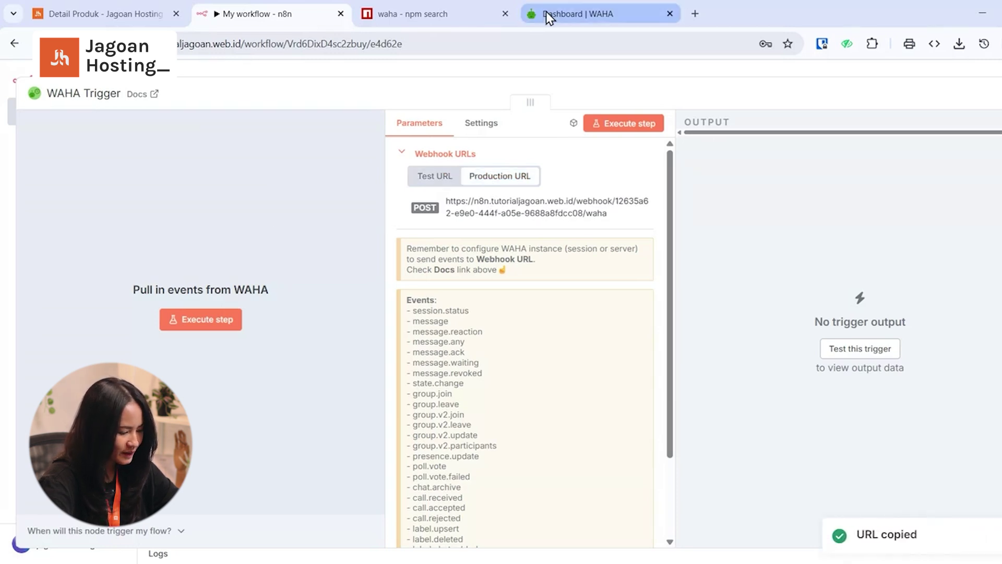
click(548, 16)
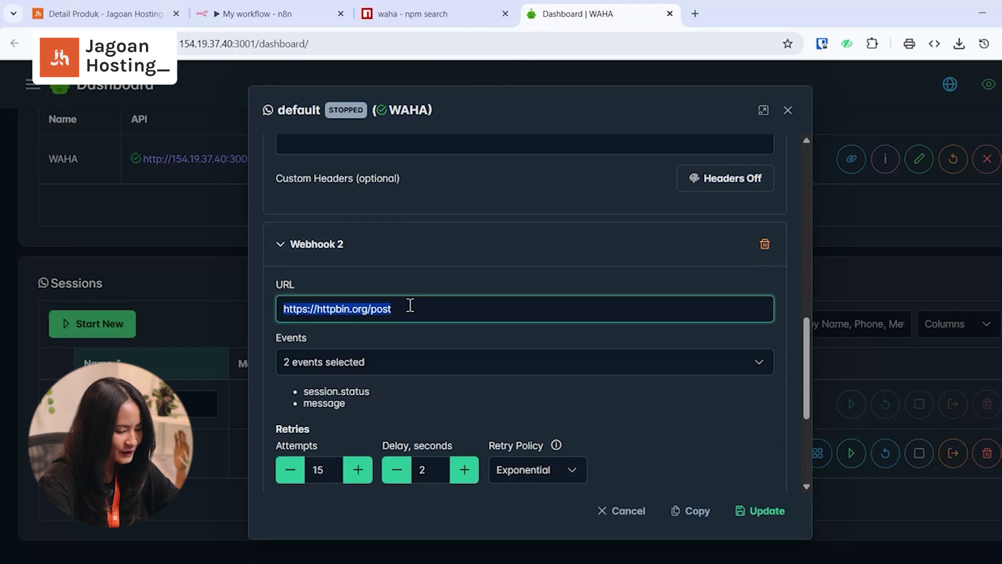
- Set Webhook 2 to the production URL without session.status, update the session, and start QR login
key(ctrl+v)
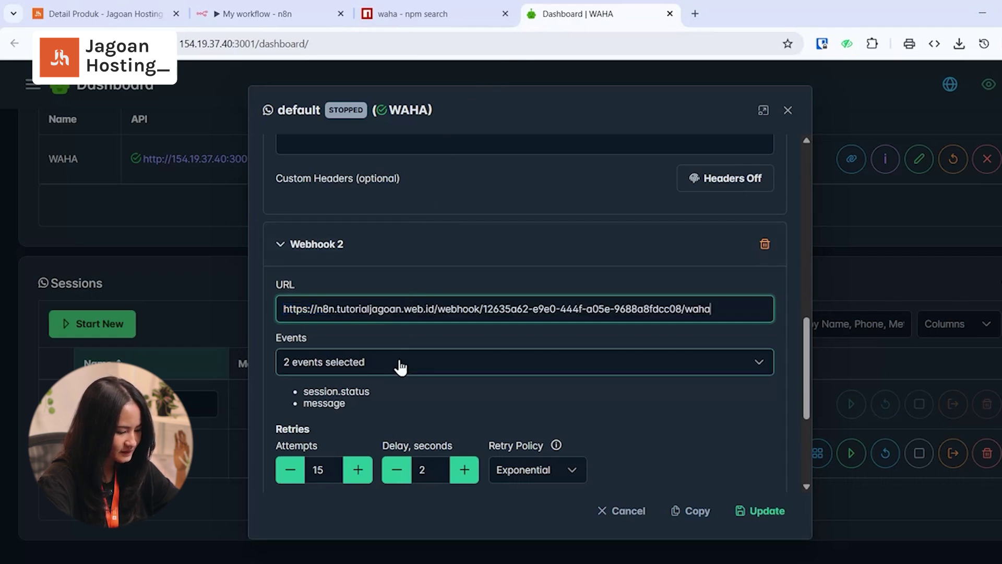
click(400, 366)
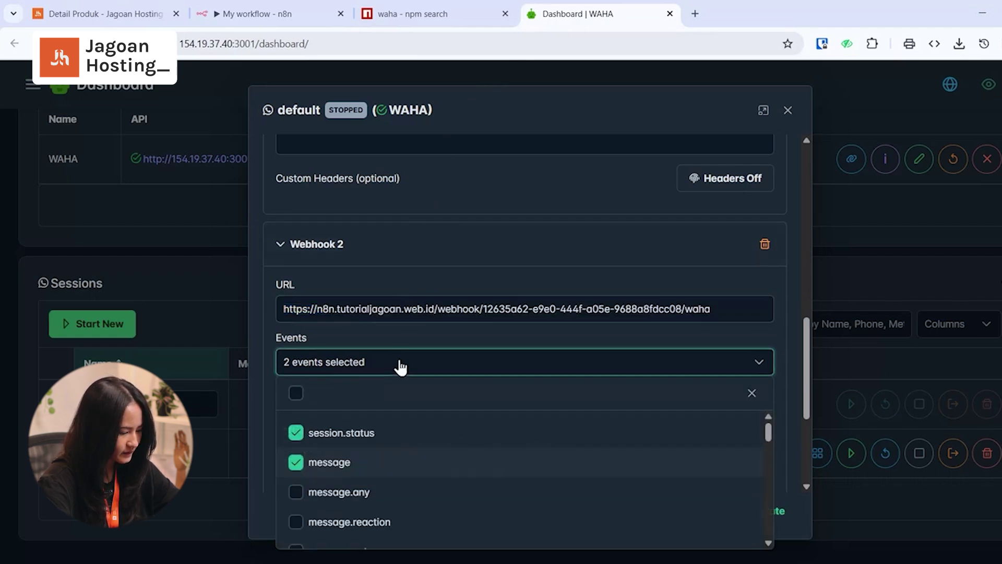
click(359, 439)
click(258, 404)
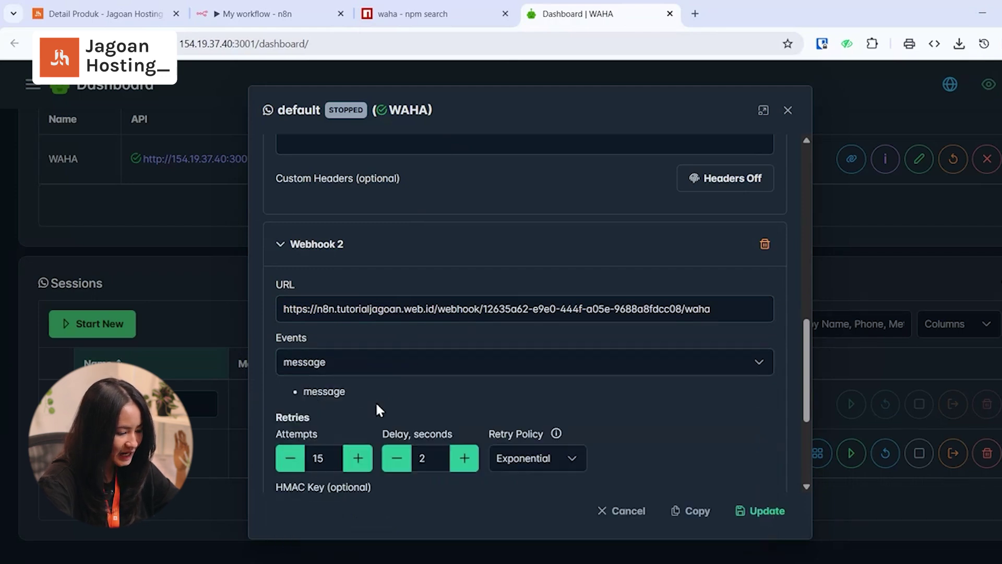
click(763, 513)
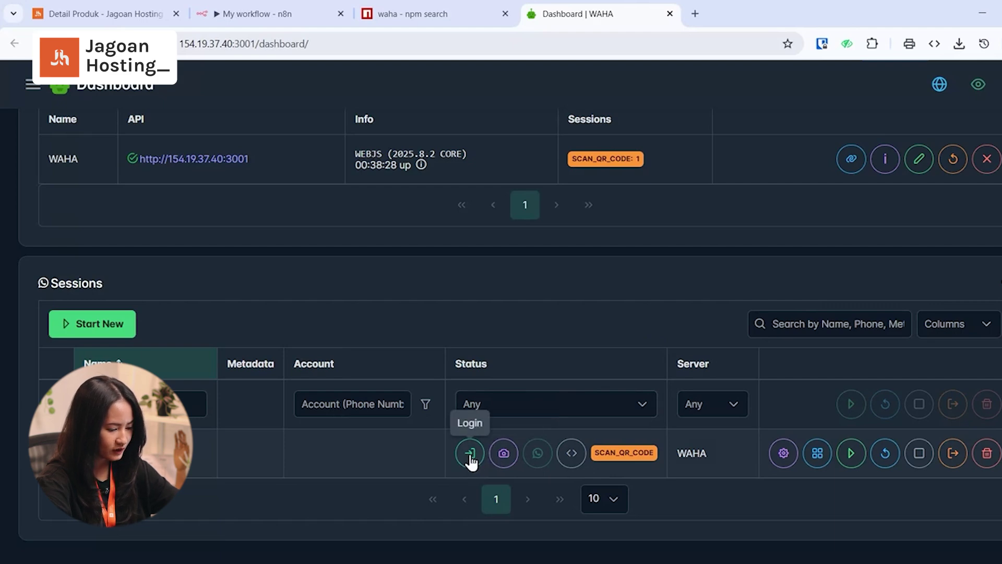
click(470, 453)
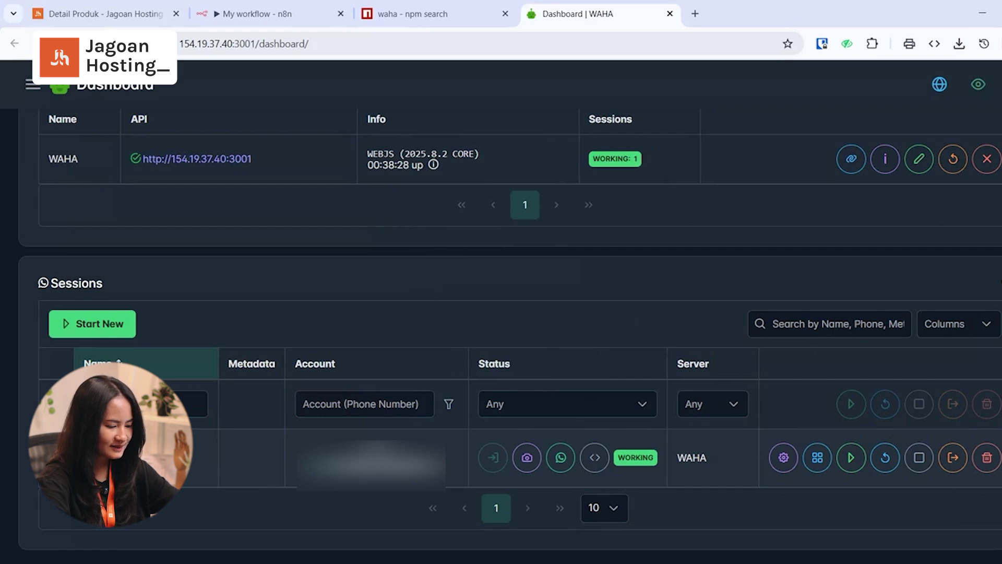
- Listen on the WAHA Trigger, send 'Halo, Sob!' from WhatsApp, and inspect the Message Branch output
click(282, 14)
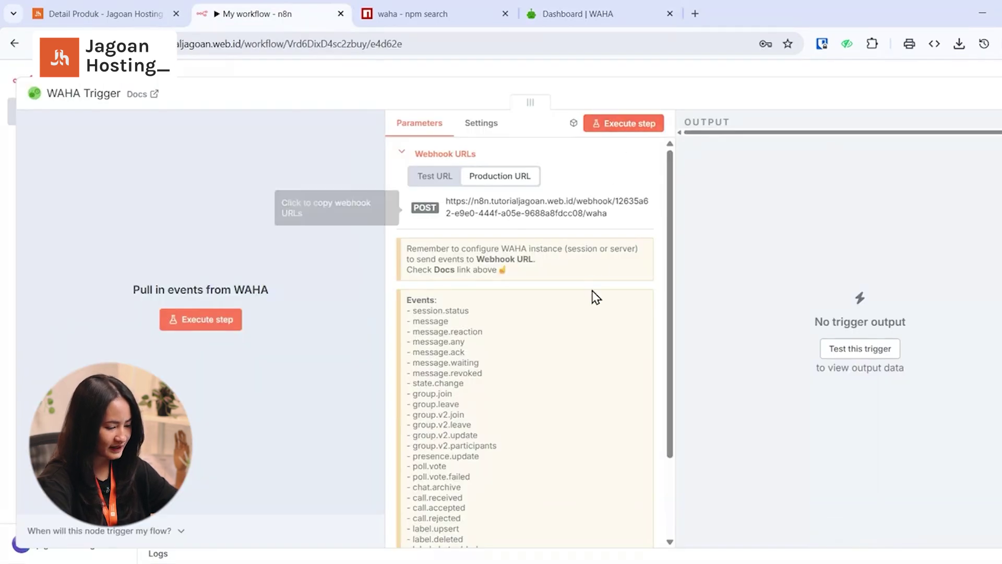
click(611, 124)
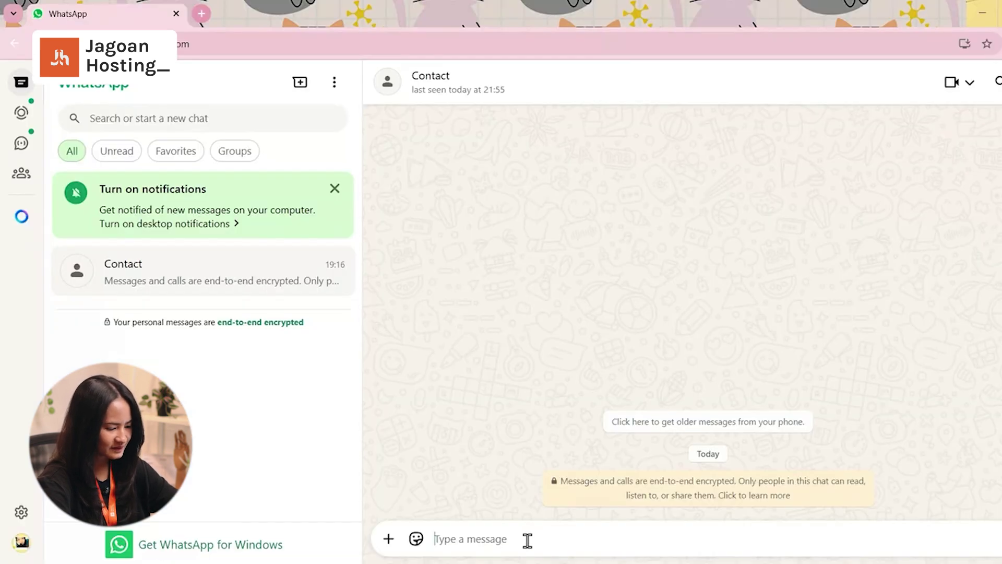
text(Halo, Sob)
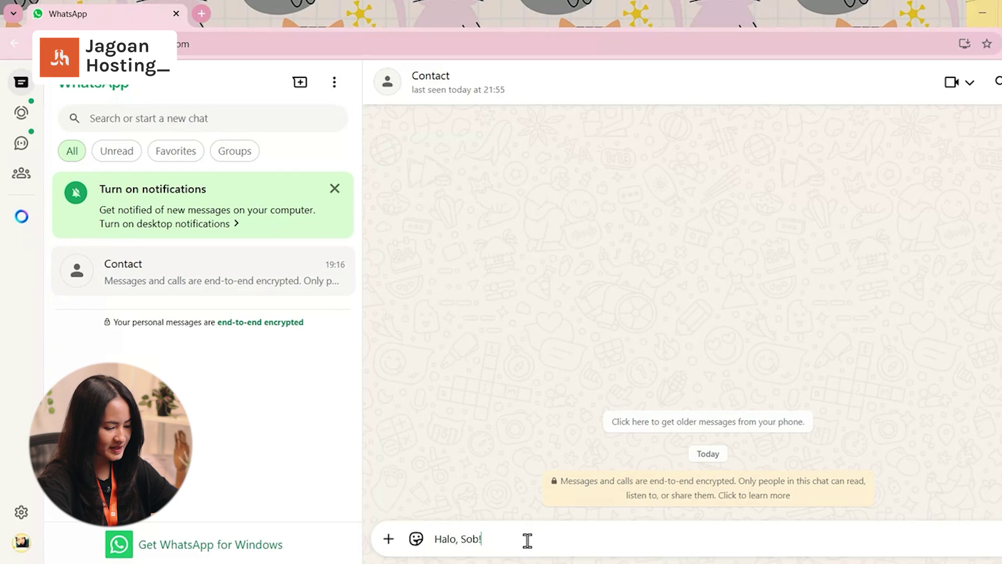
key(Return)
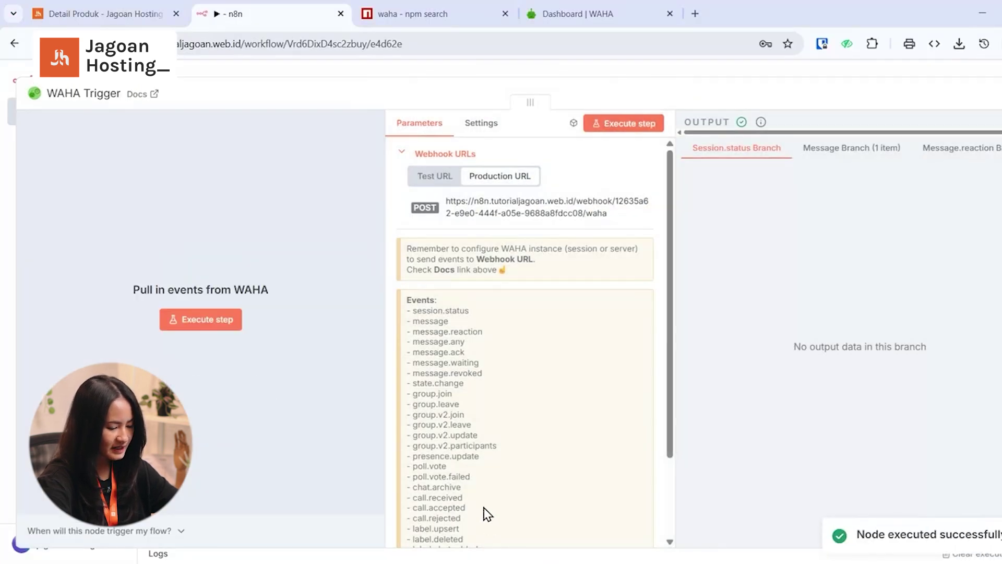
click(845, 148)
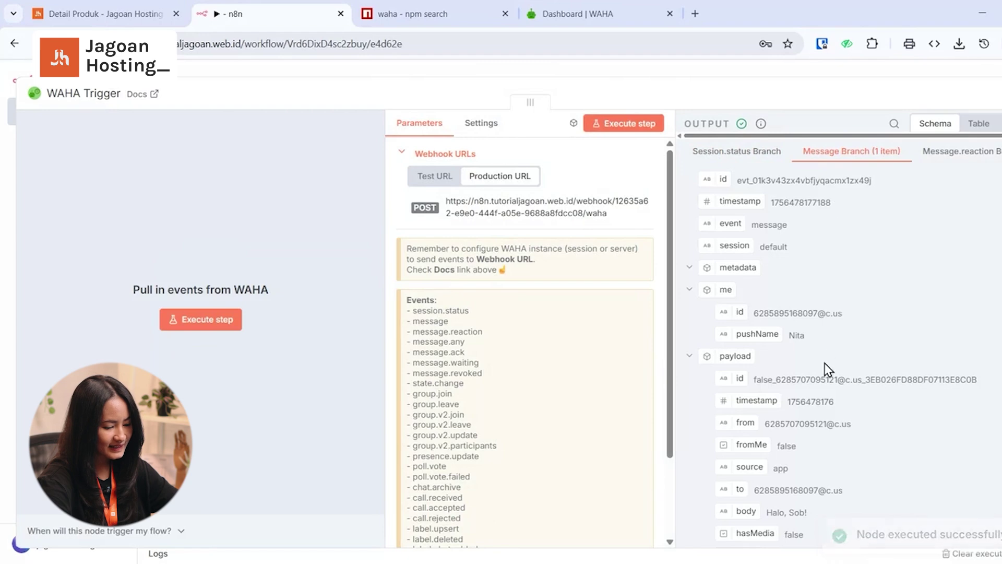
scroll(827, 491, down, 1)
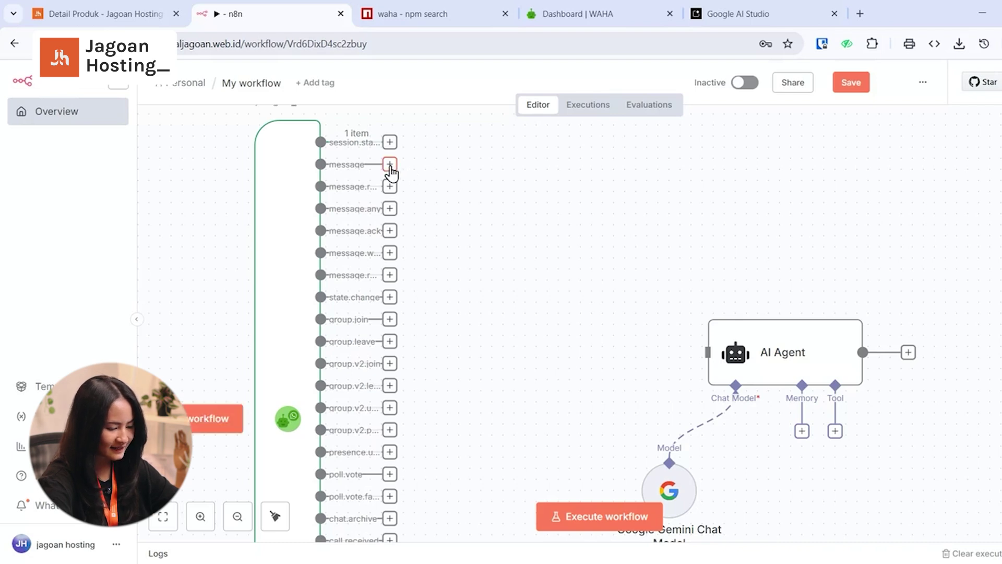
- Connect the trigger's message output to the AI Agent, save, and execute the agent step
drag(390, 167, 692, 354)
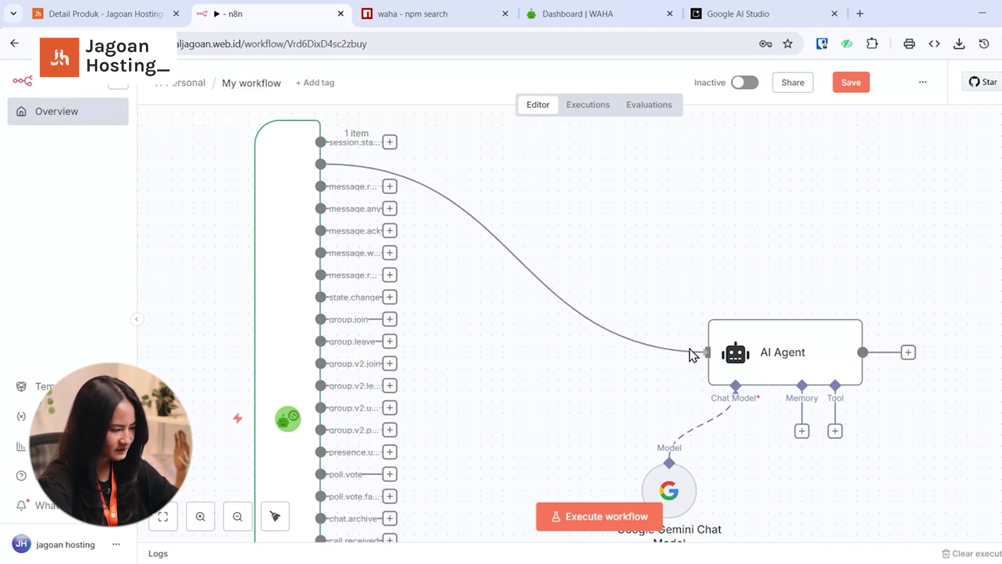
key(ctrl+s)
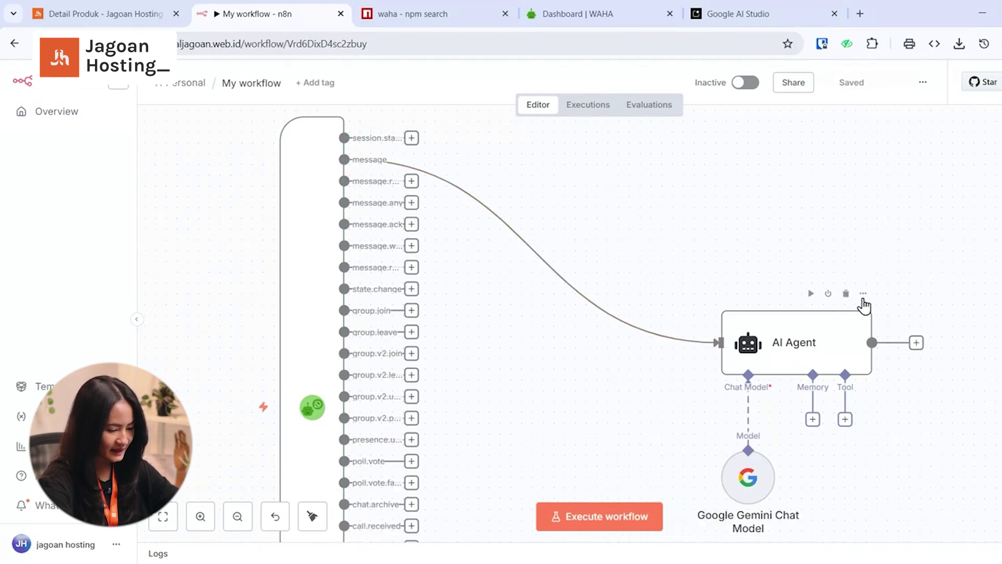
click(863, 294)
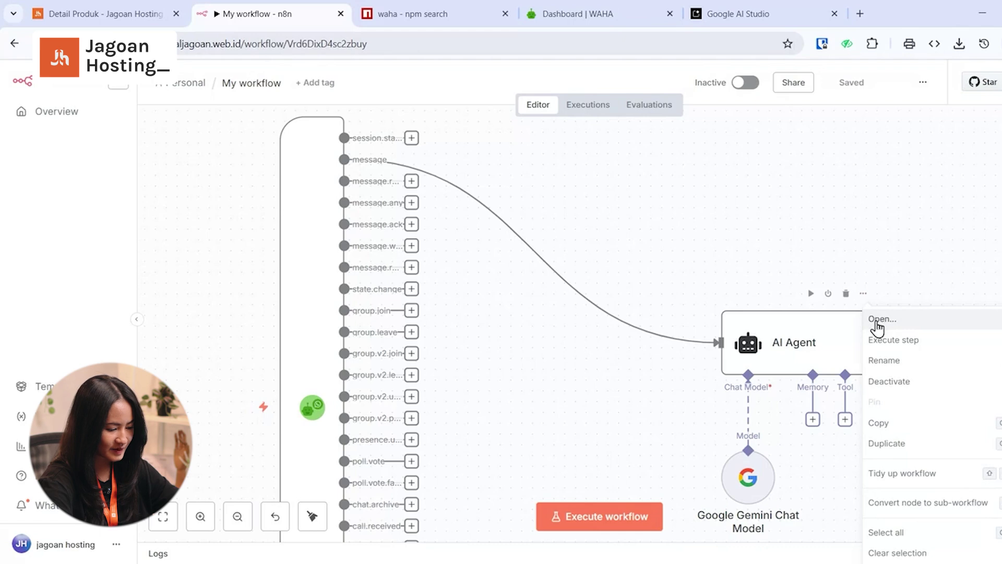
click(878, 322)
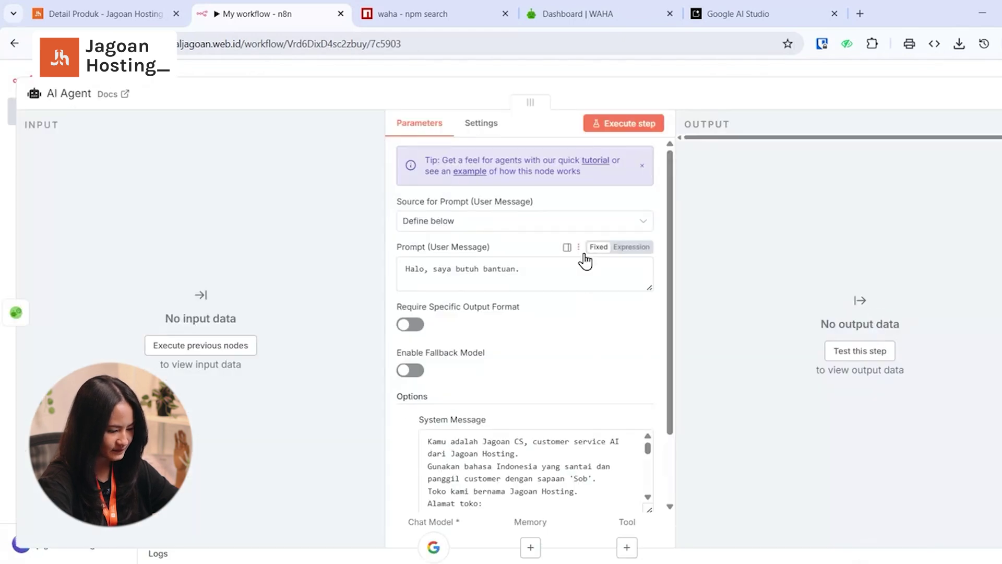
click(624, 128)
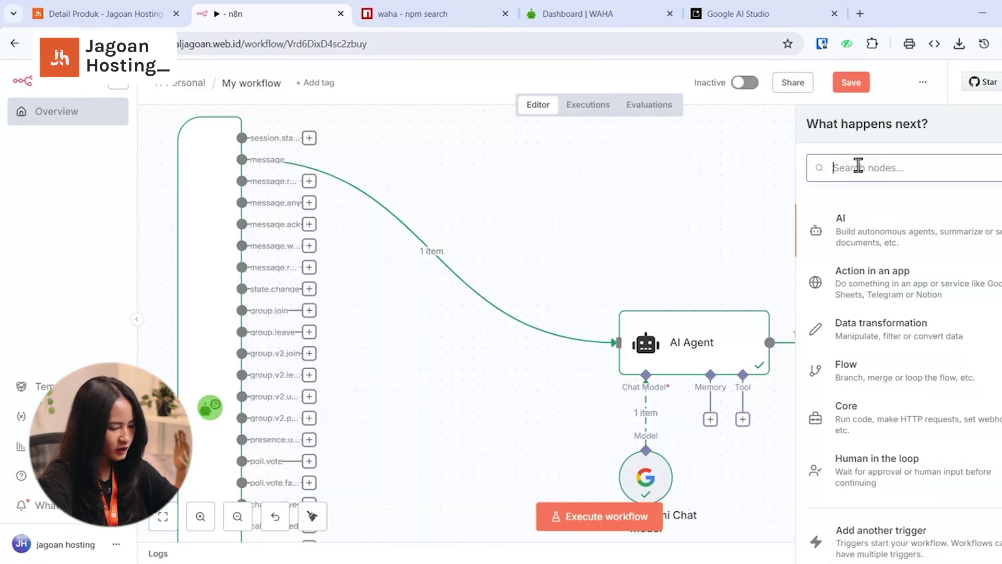
- Add a WAHA 'Send a text message' node to the workflow
text(waha)
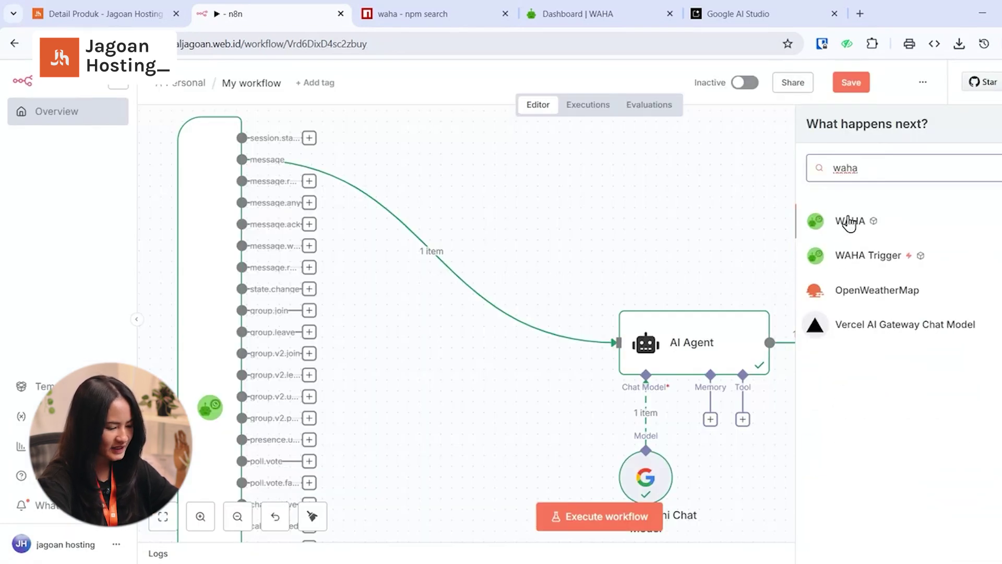
click(848, 221)
scroll(871, 424, down, 7)
scroll(870, 424, down, 4)
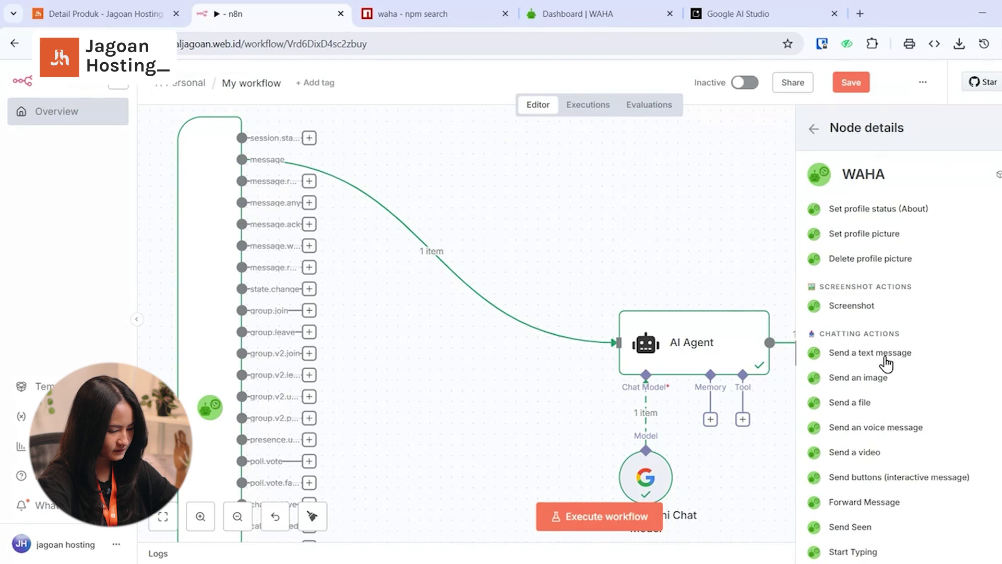
click(886, 355)
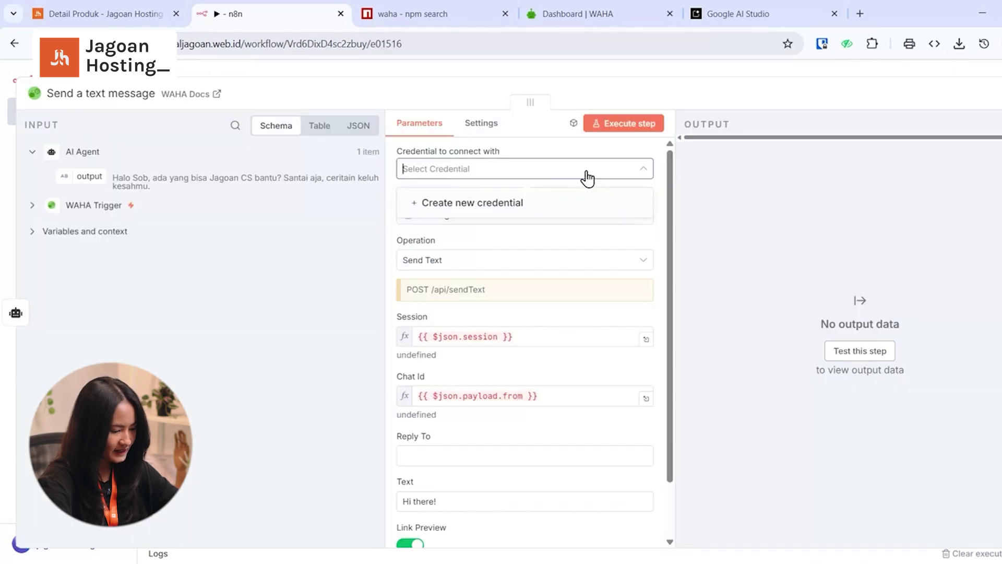
click(547, 203)
drag(412, 206, 313, 206)
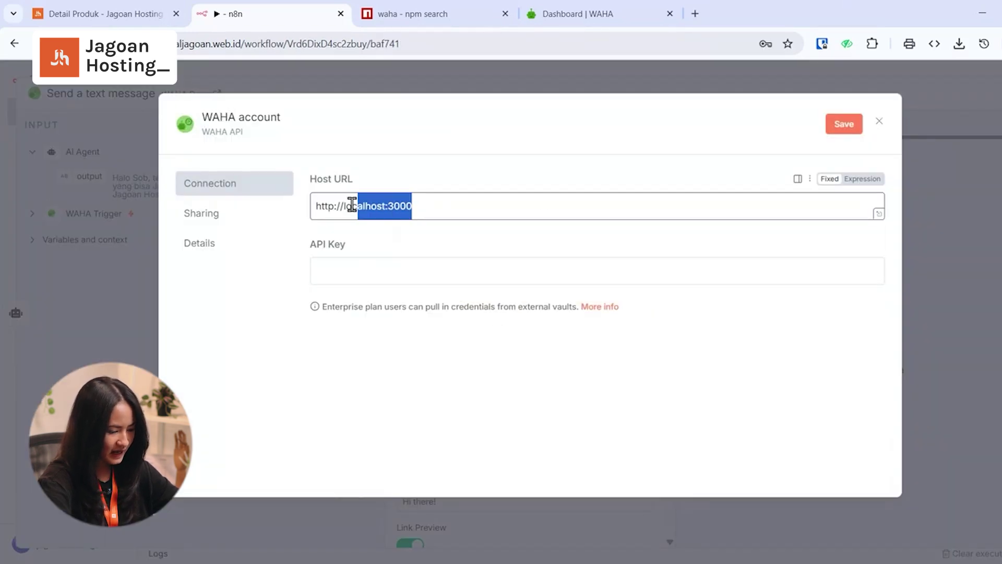
click(607, 8)
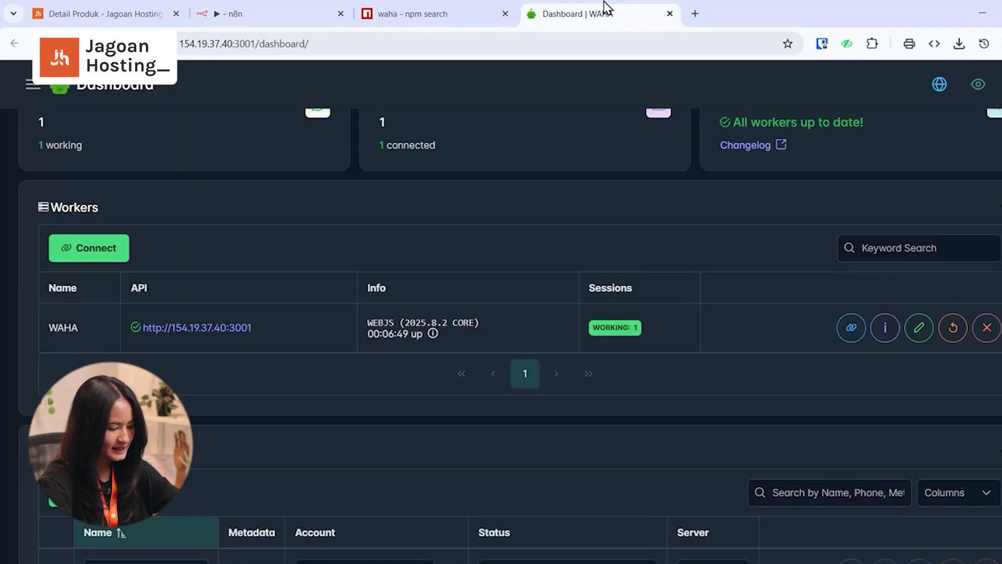
drag(254, 328, 144, 334)
key(ctrl+c)
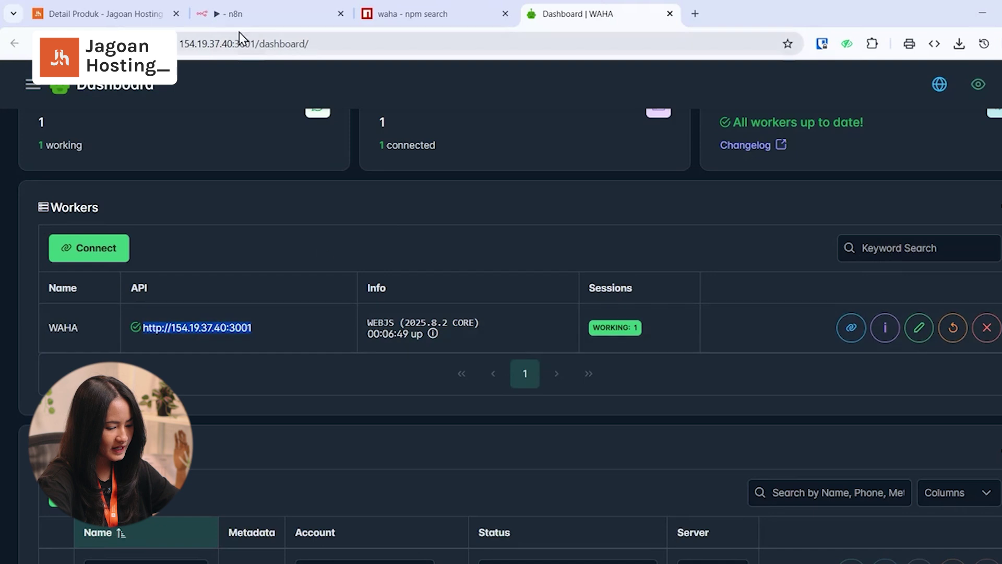
click(235, 15)
key(ctrl+v)
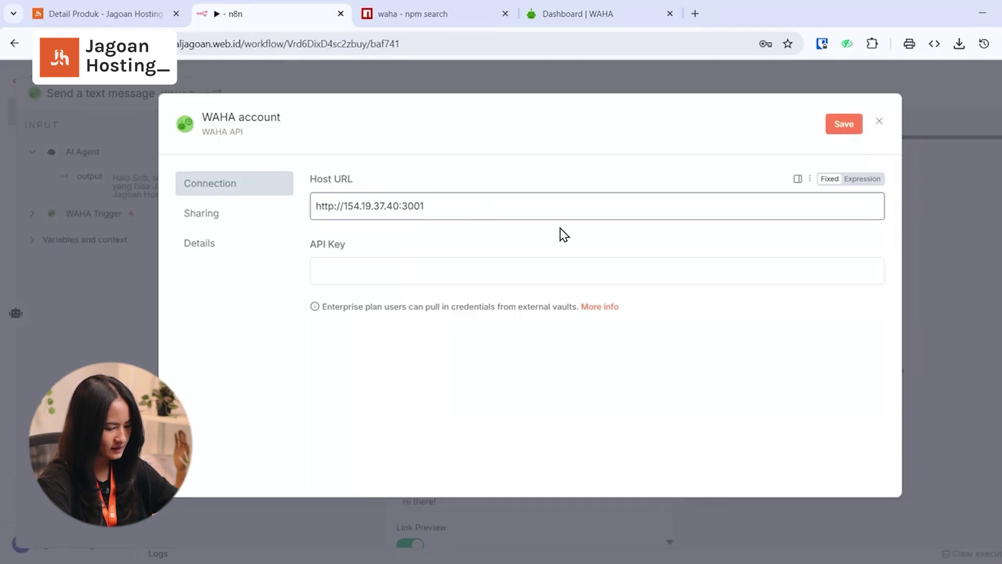
click(840, 125)
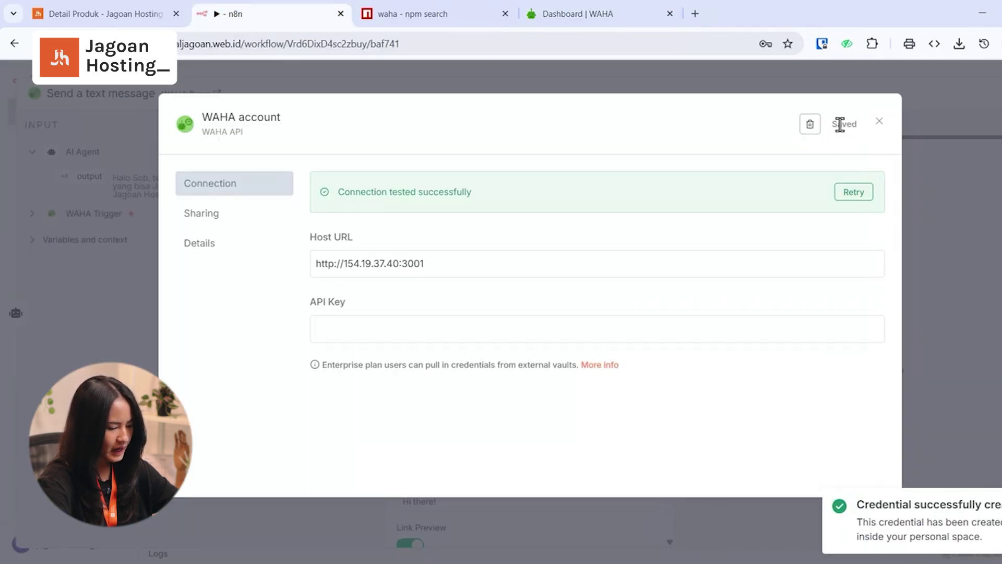
click(878, 122)
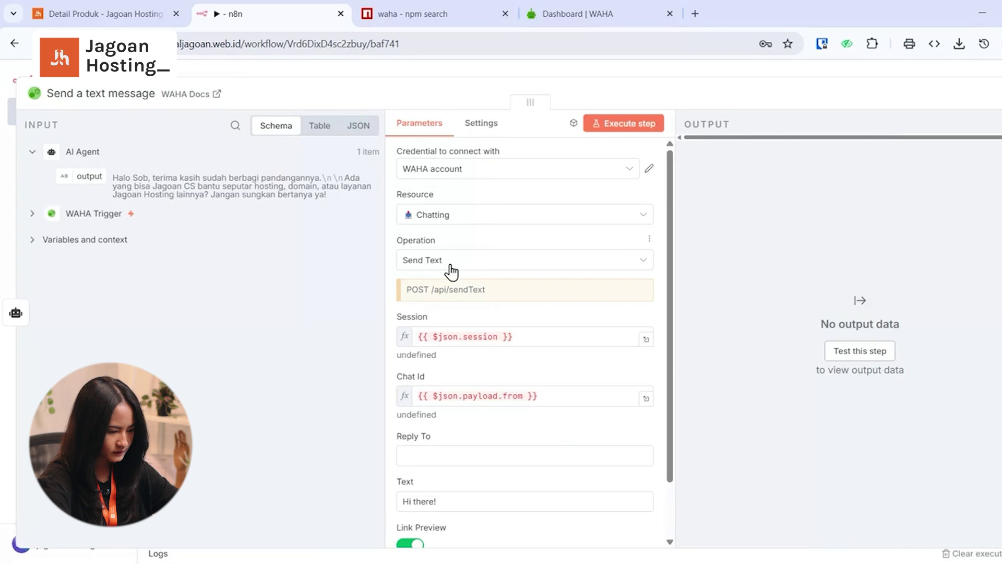
- Set the Session expression to $('WAHA Trigger').item.json.session
drag(499, 337, 440, 335)
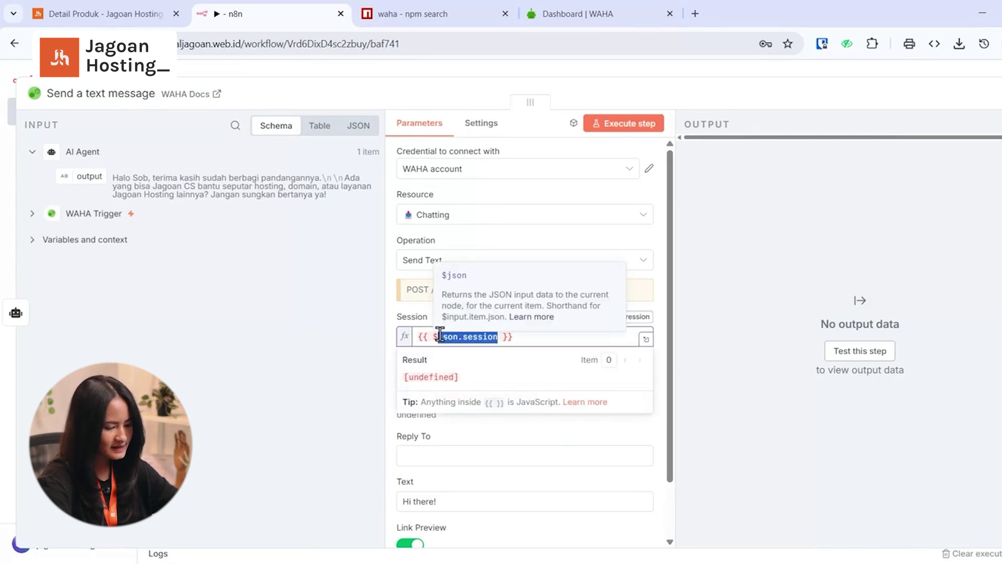
text(('WAHA Trigger'))
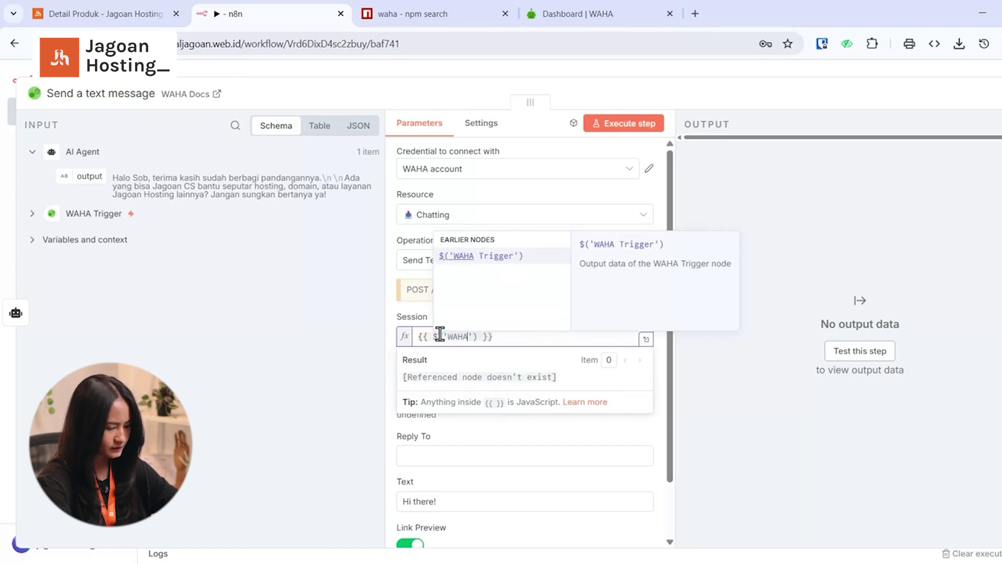
text(').item.json.se)
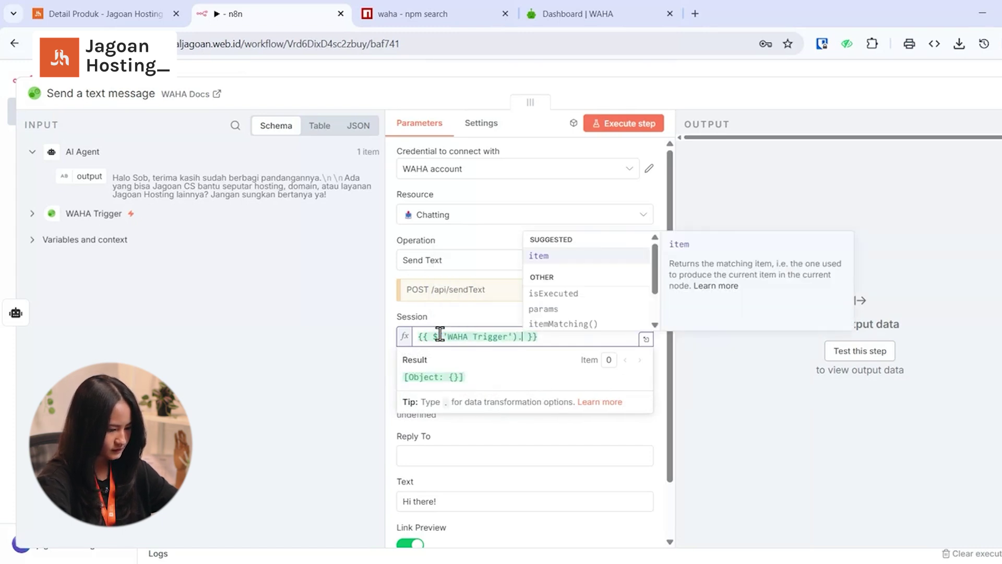
text(ssion)
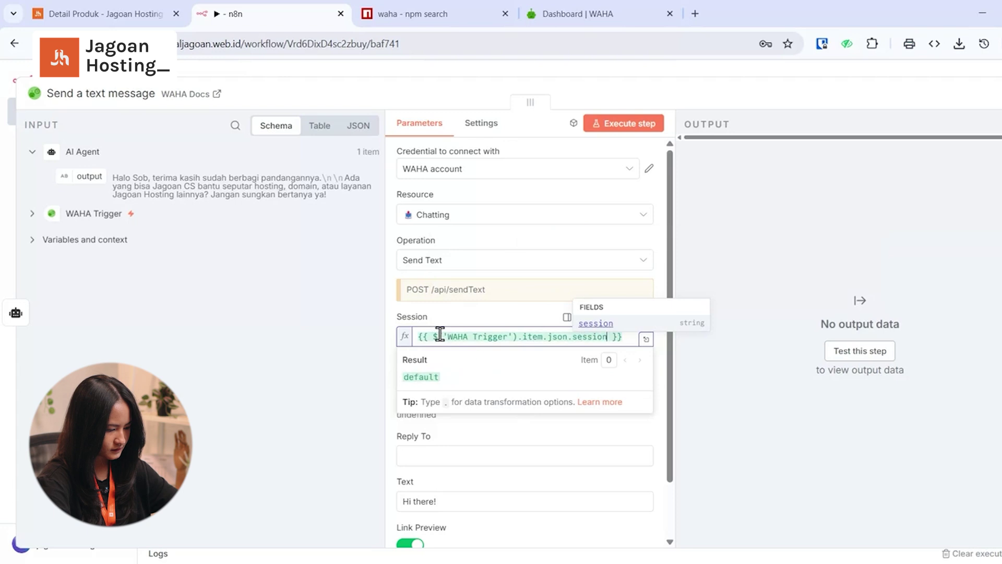
key(Escape)
key(Escape)
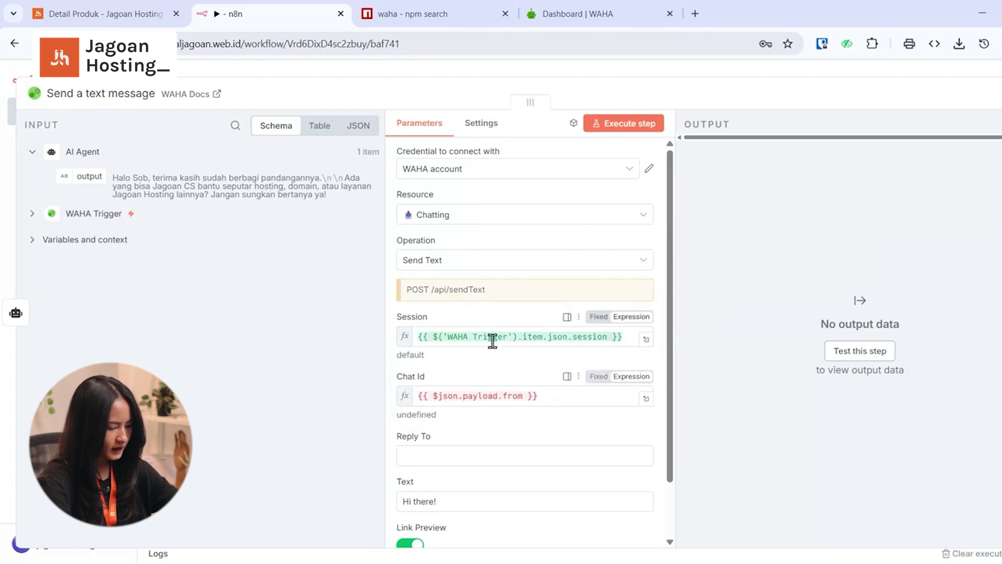
click(419, 336)
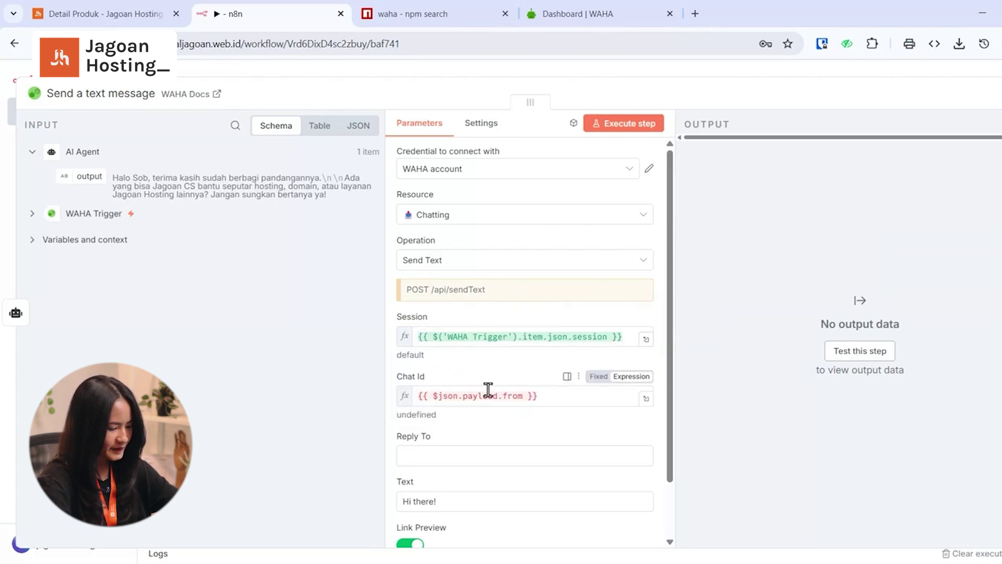
- Set the Chat Id expression to $('WAHA Trigger').item.json.payload.from
click(487, 395)
drag(551, 398, 414, 397)
text({{ $('WAHA Trigger').item.json.session }})
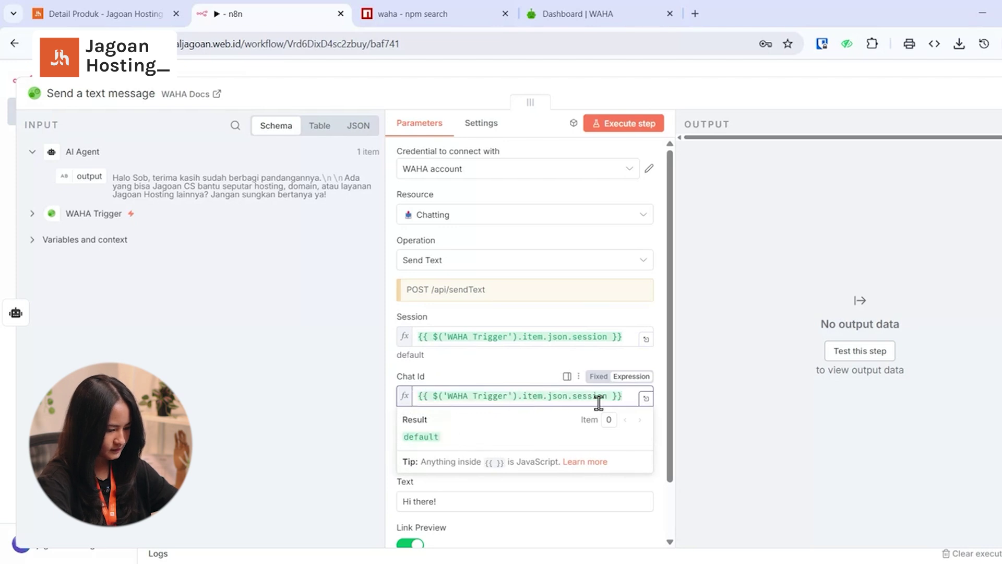
drag(605, 398, 574, 395)
double_click(574, 396)
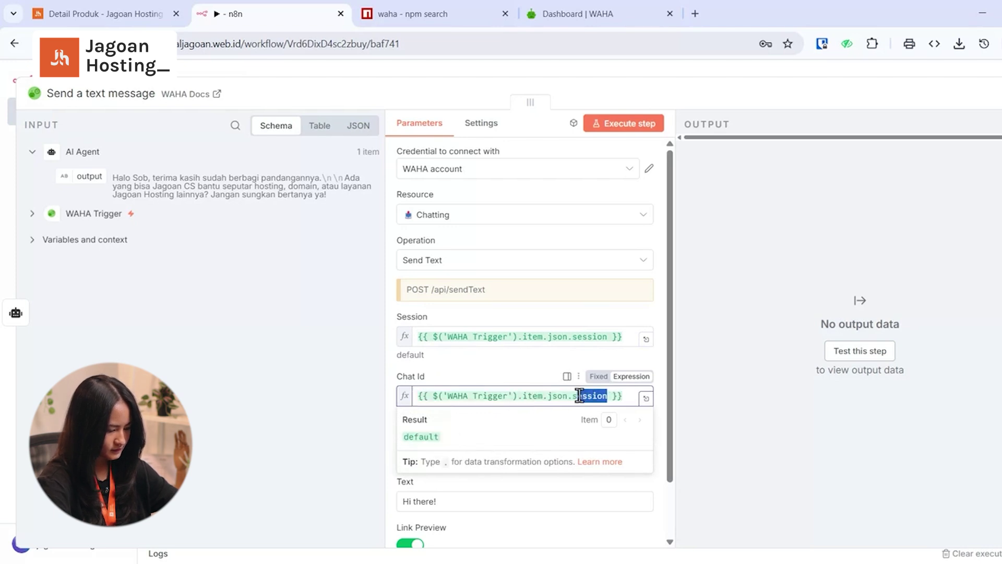
text(payload)
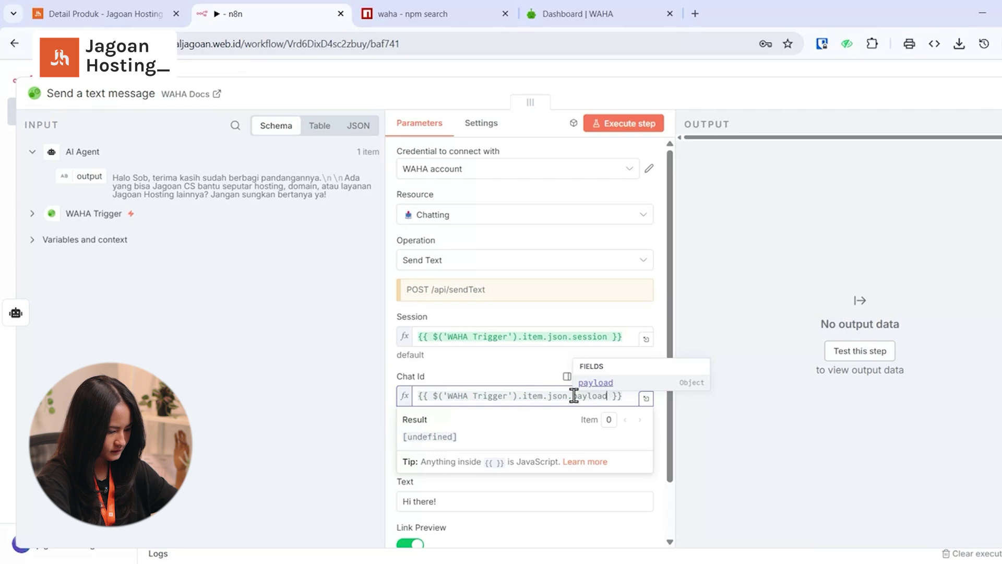
text(.from)
- Replace the 'Hi there!' Text with the AI Agent's output field
scroll(459, 445, down, 1)
click(435, 440)
key(ctrl+a)
key(BackSpace)
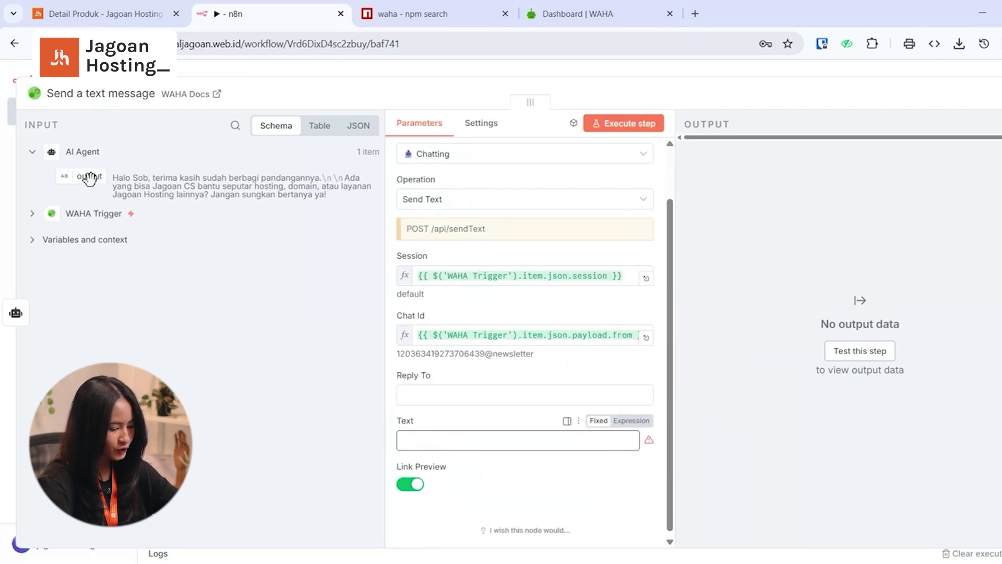
drag(89, 178, 409, 443)
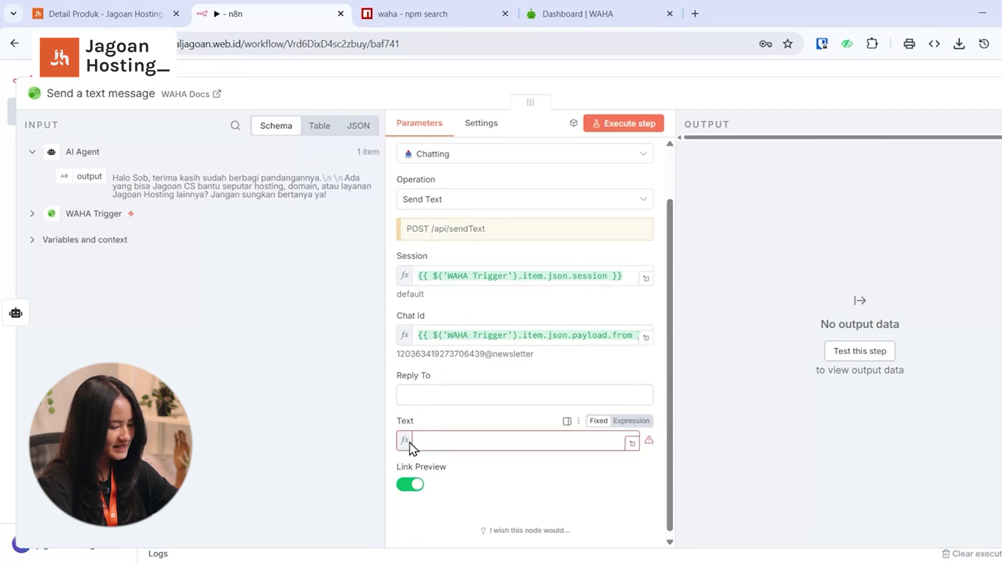
scroll(471, 438, down, 1)
click(477, 414)
- Send 'Apa kabar?' to the bot in WhatsApp Web to test the reply
key(Escape)
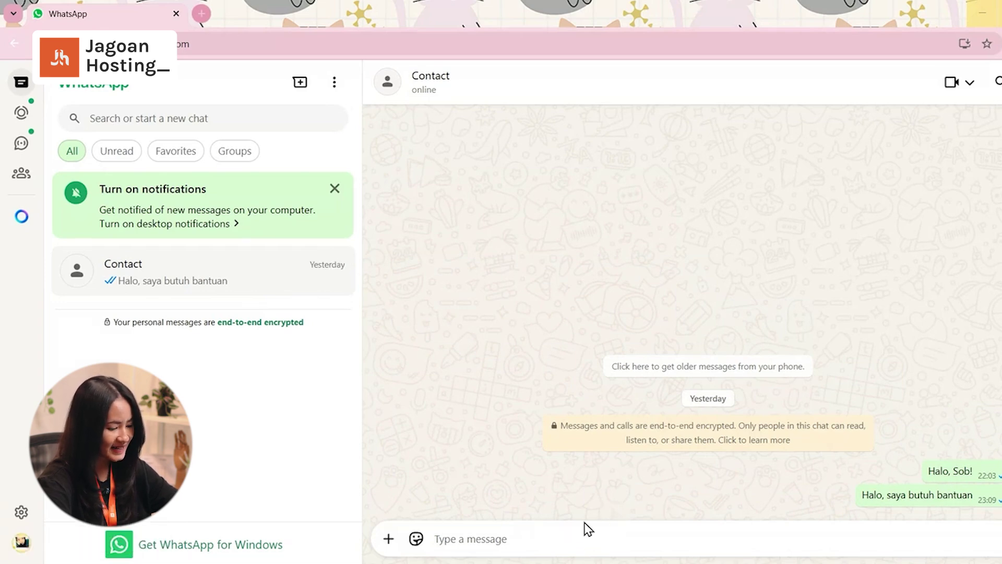
text(Apa kabar?)
key(Return)
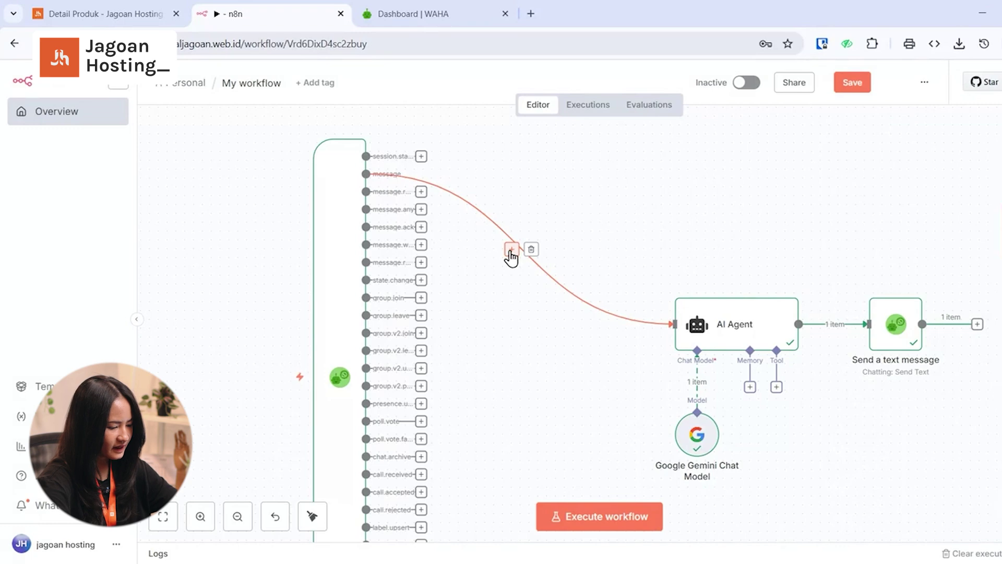
- Insert a WAHA Start Typing node before the AI Agent and test-run it successfully
click(509, 249)
text(waha)
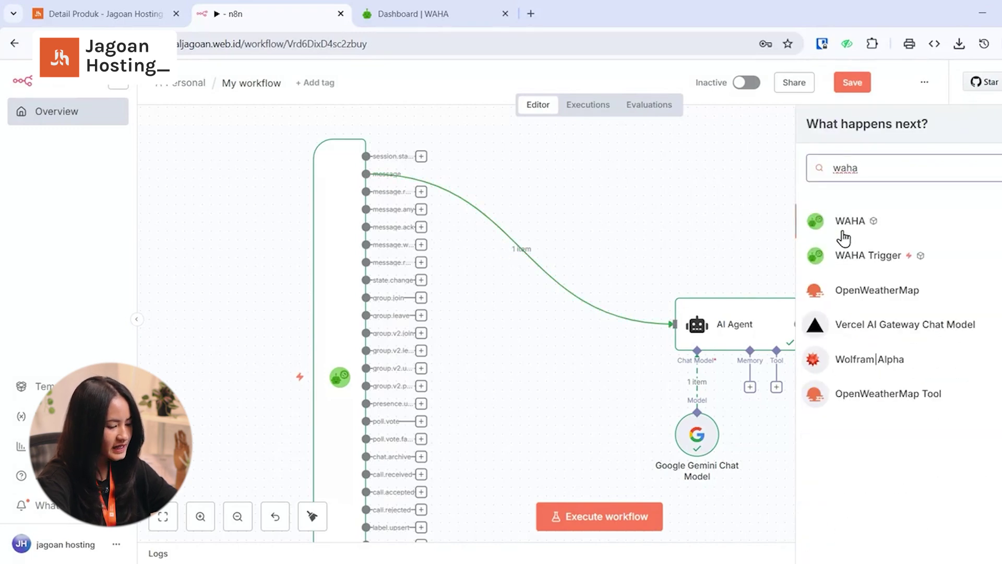
click(846, 234)
scroll(860, 418, down, 3)
scroll(860, 418, down, 8)
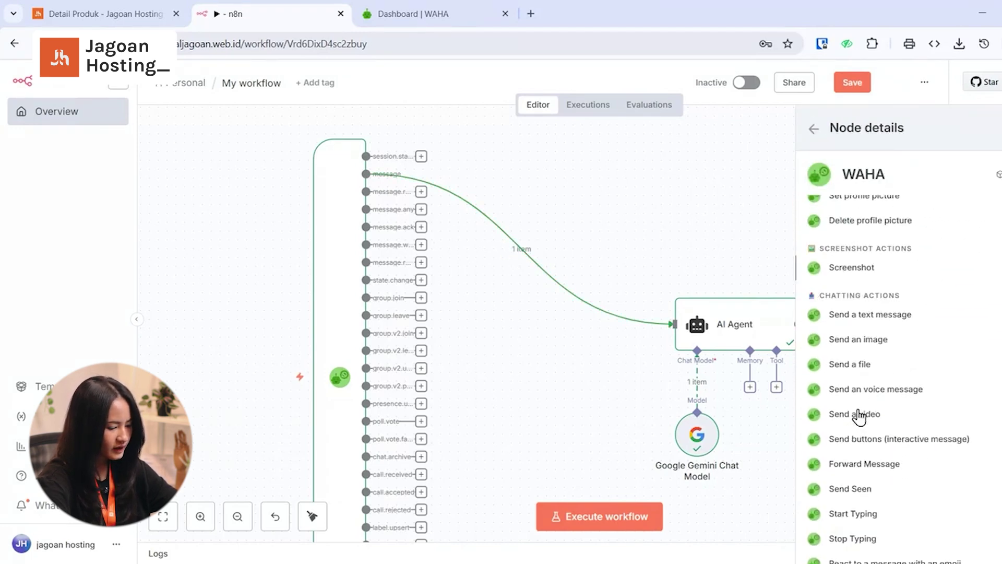
scroll(859, 418, down, 3)
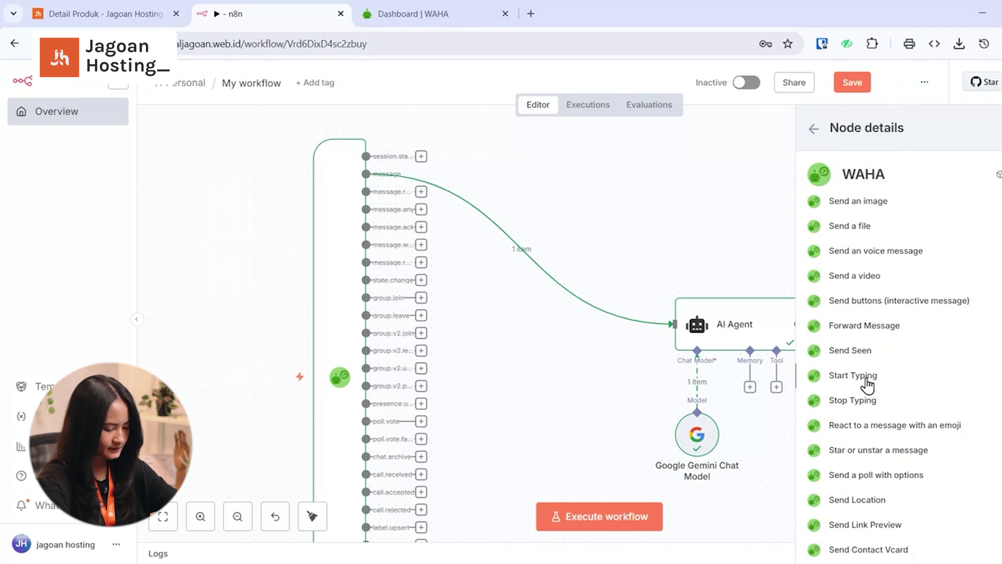
click(867, 385)
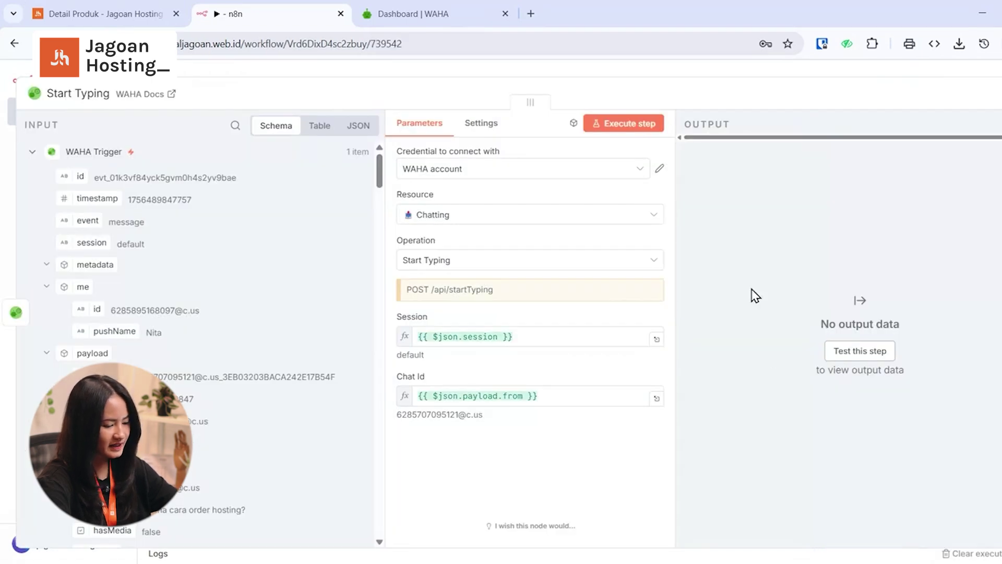
click(647, 130)
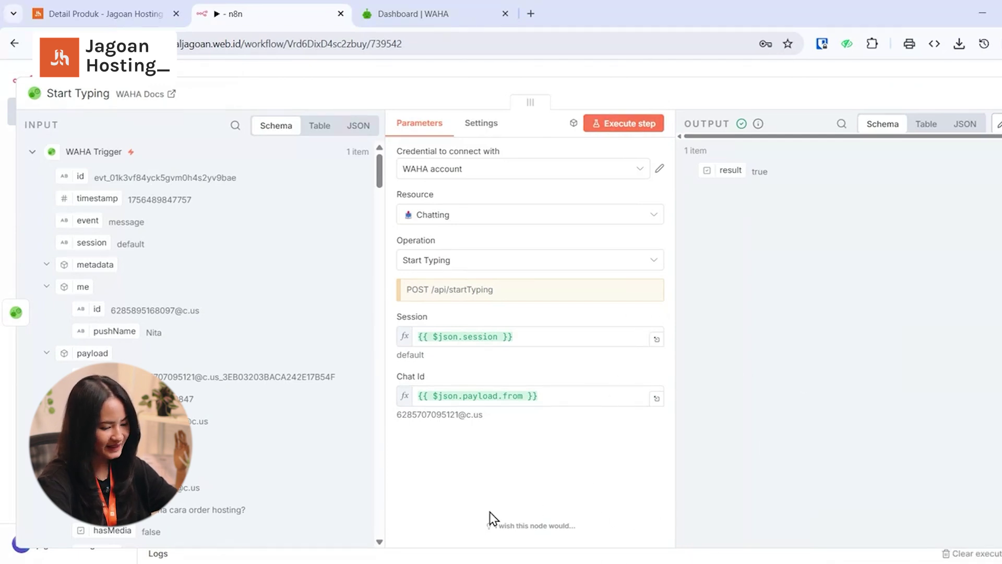
key(Escape)
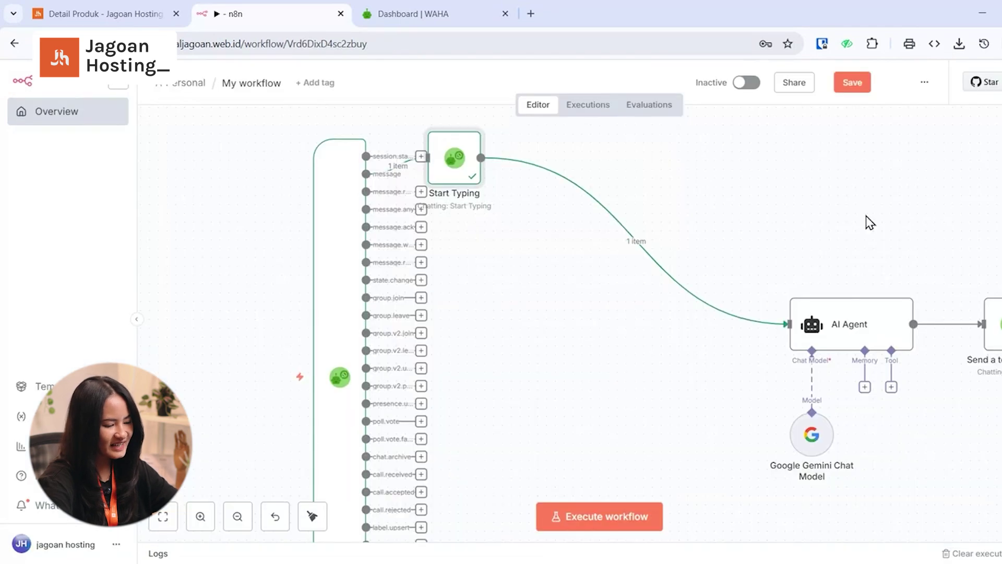